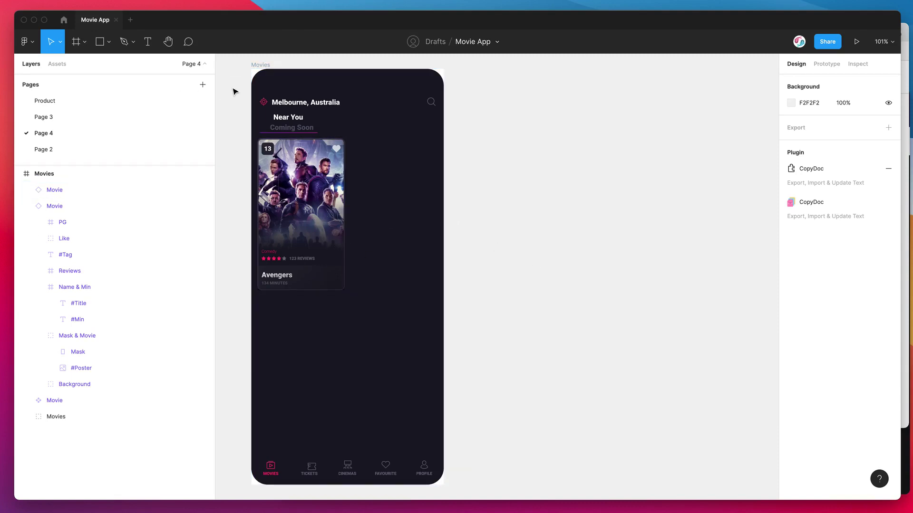
Check CopyDoc in the community search results, then bring up the Movie App spreadsheet.
click(64, 21)
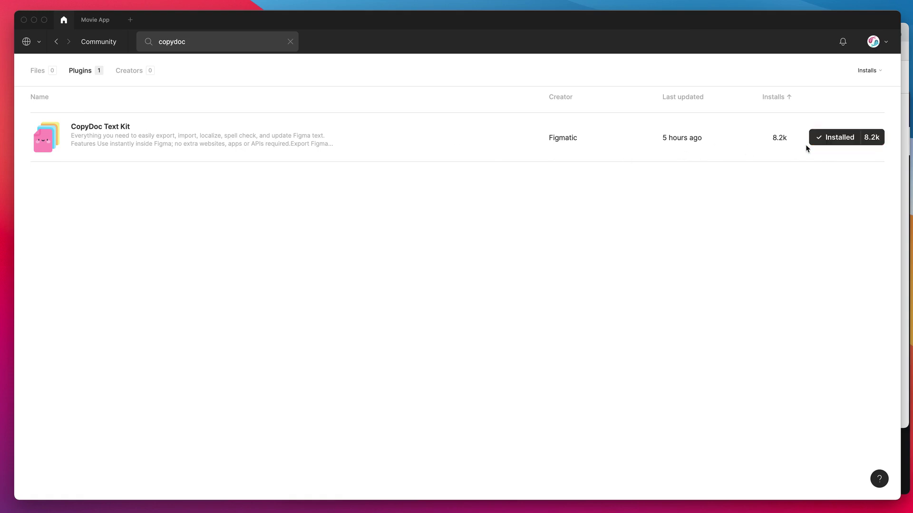
click(95, 22)
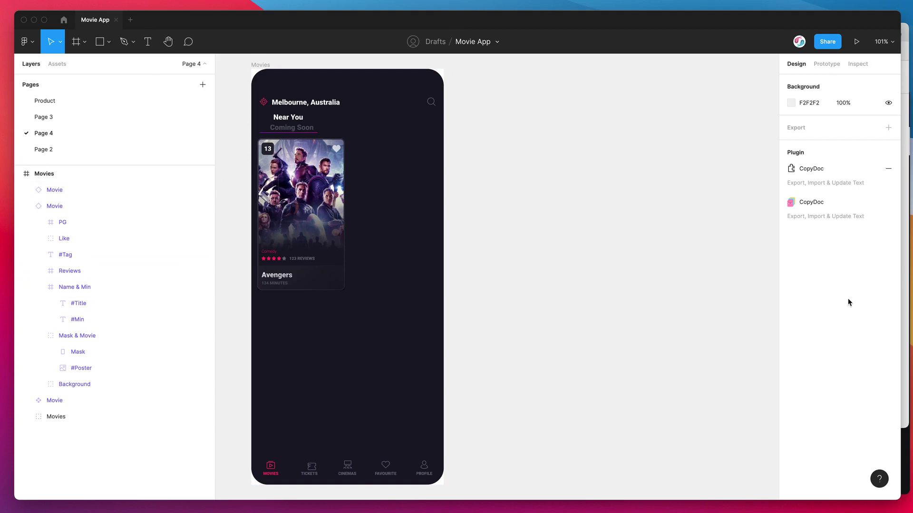
click(906, 314)
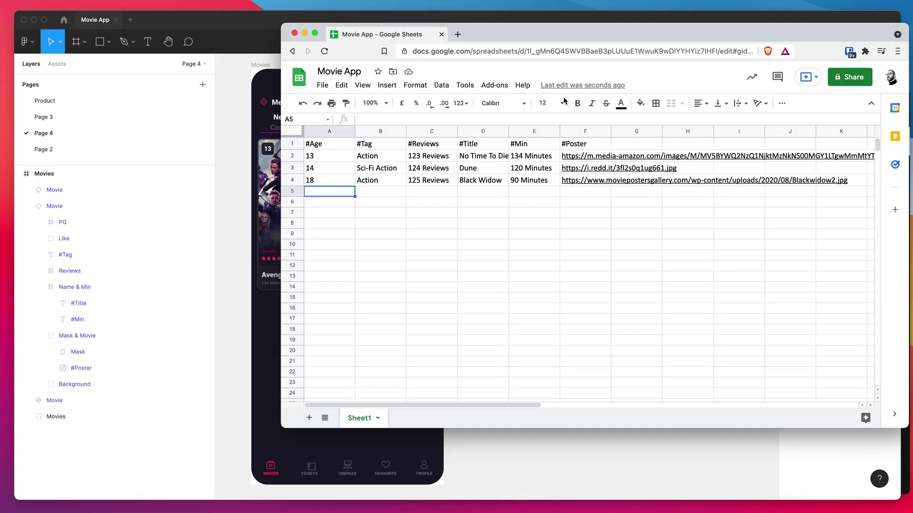
drag(576, 35, 577, 36)
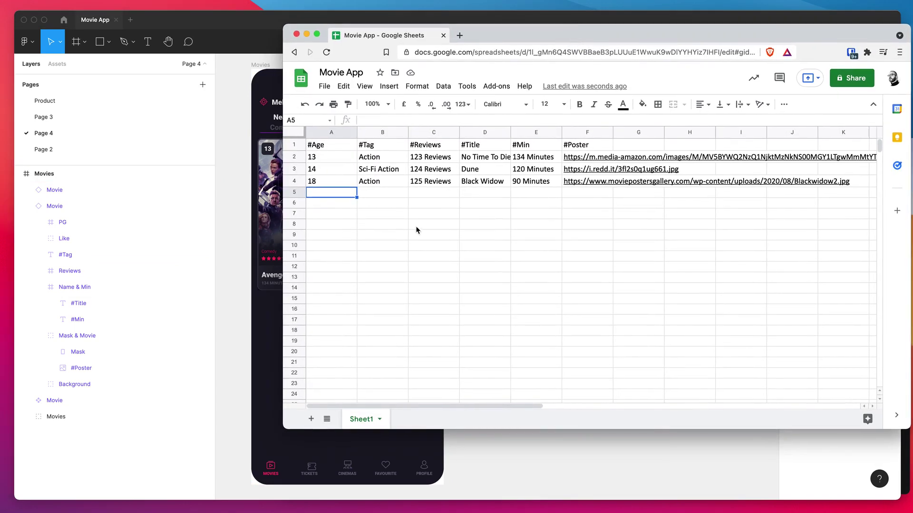
Select the header row of column names a few times to highlight it.
click(294, 145)
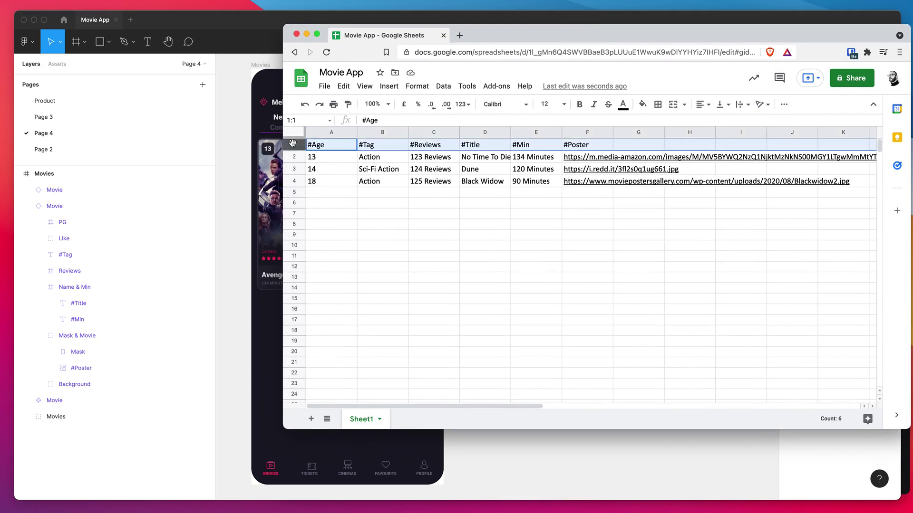
click(322, 156)
click(294, 144)
click(392, 146)
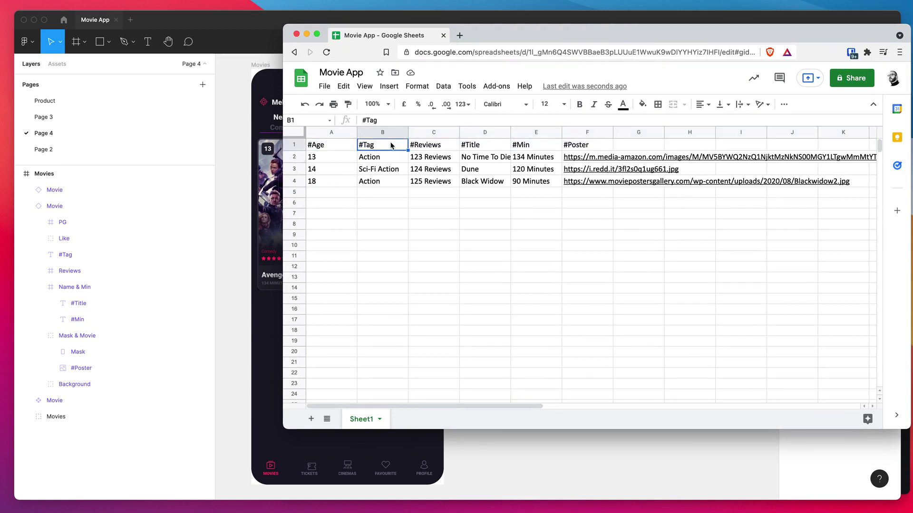
click(294, 148)
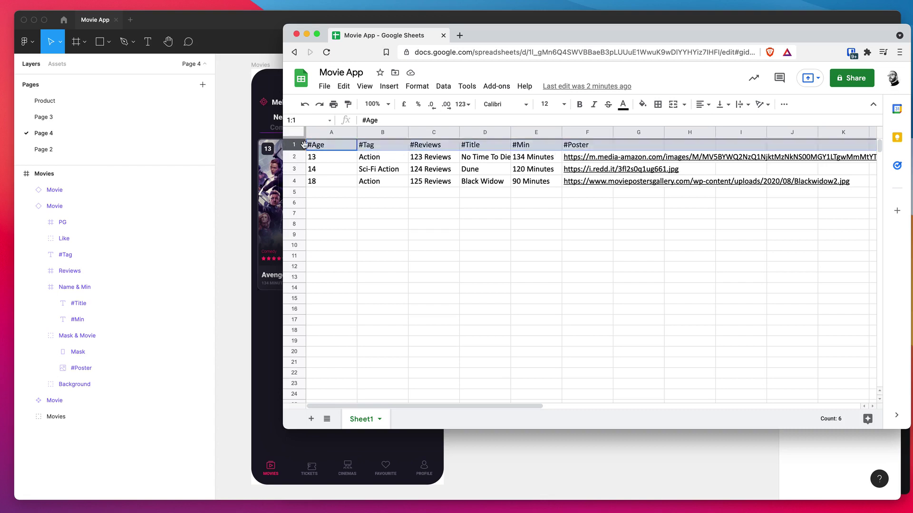
click(331, 148)
Step across the #Tag, #Reviews, #Title, #Min and #Poster headers and age ratings 13, 14, 18.
click(375, 148)
click(420, 147)
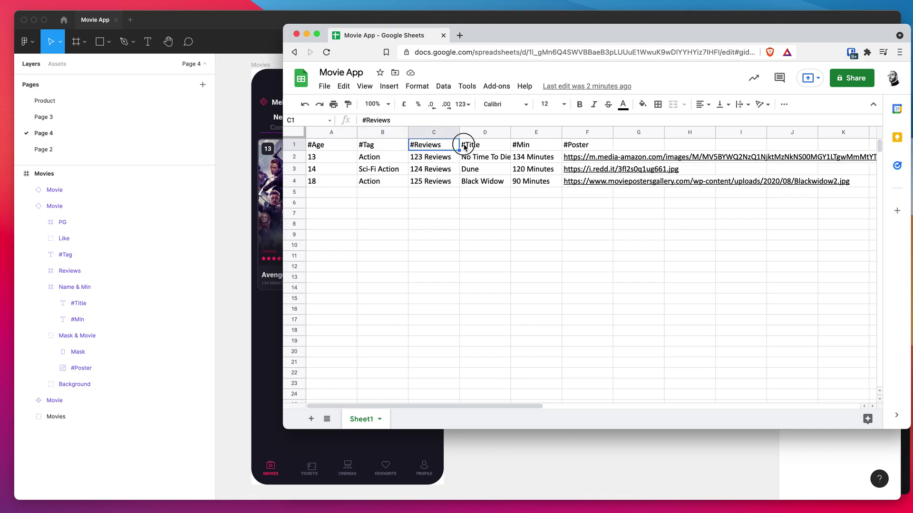
click(468, 145)
click(528, 146)
click(587, 147)
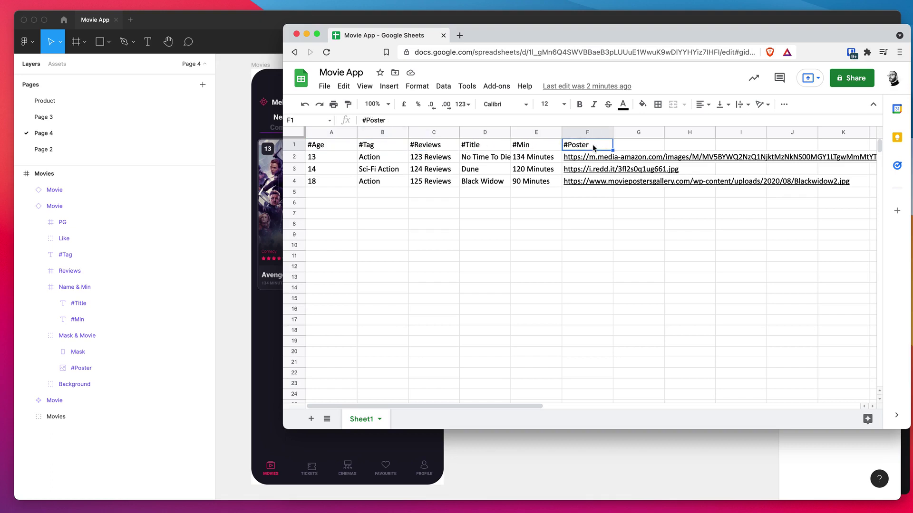
click(319, 159)
click(321, 170)
click(322, 184)
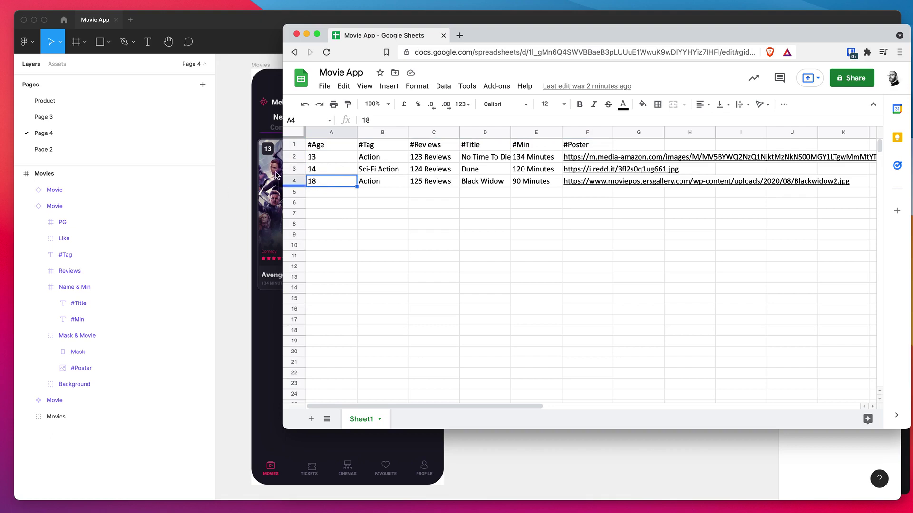
Revisit the #Age, #Tag and #Reviews headers, leaving #Reviews unchanged, and move to #Title.
click(322, 148)
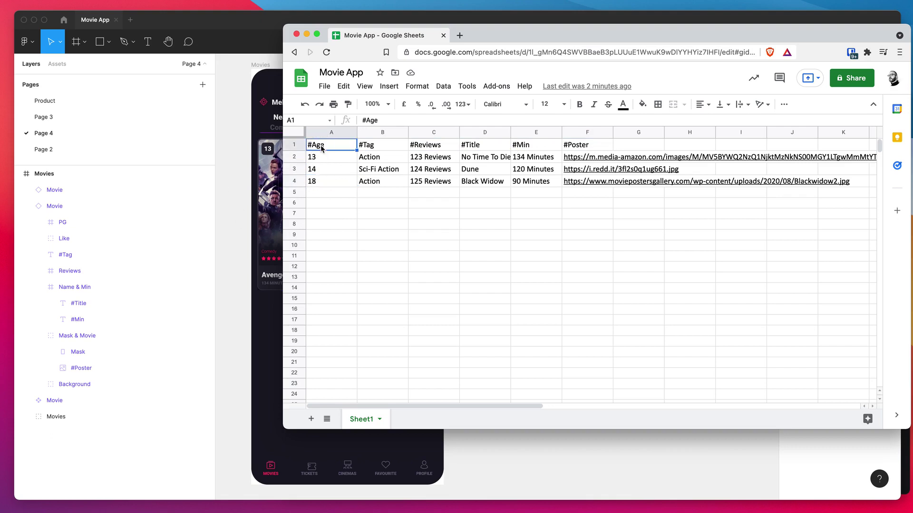
click(376, 150)
click(427, 148)
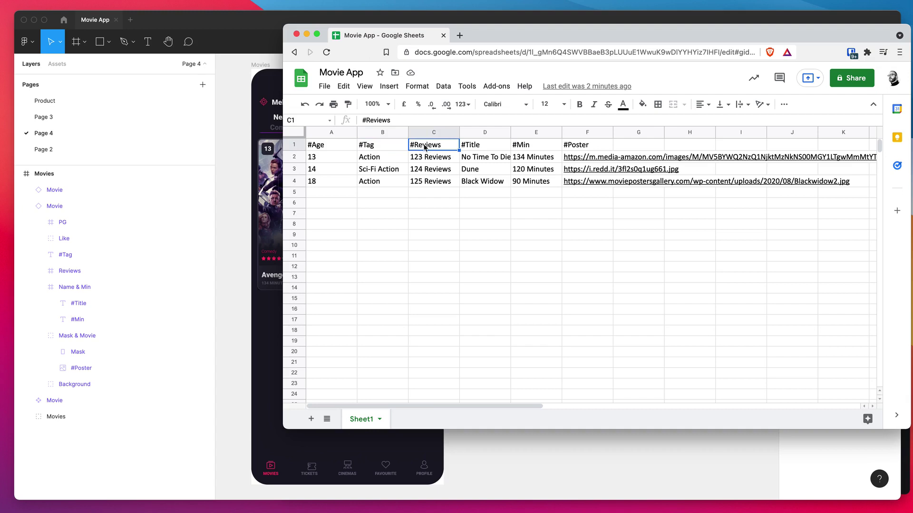
double_click(412, 149)
double_click(427, 144)
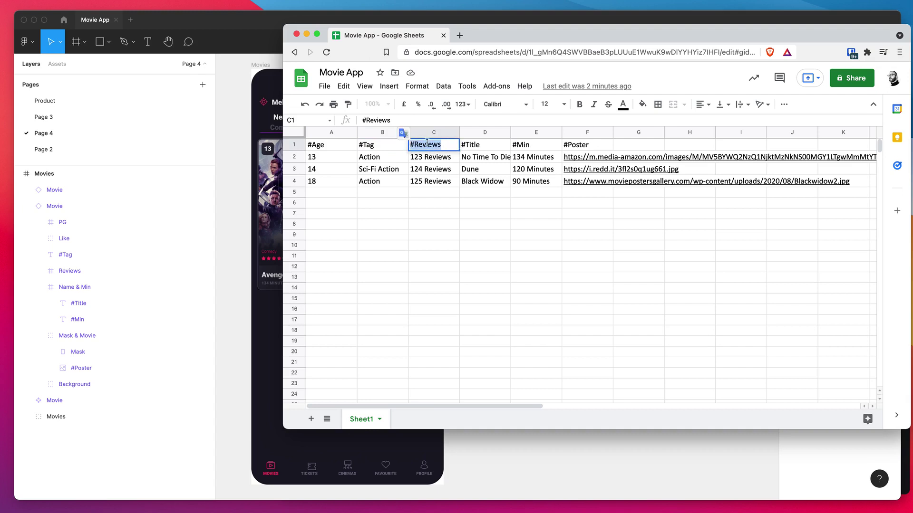
key(Return)
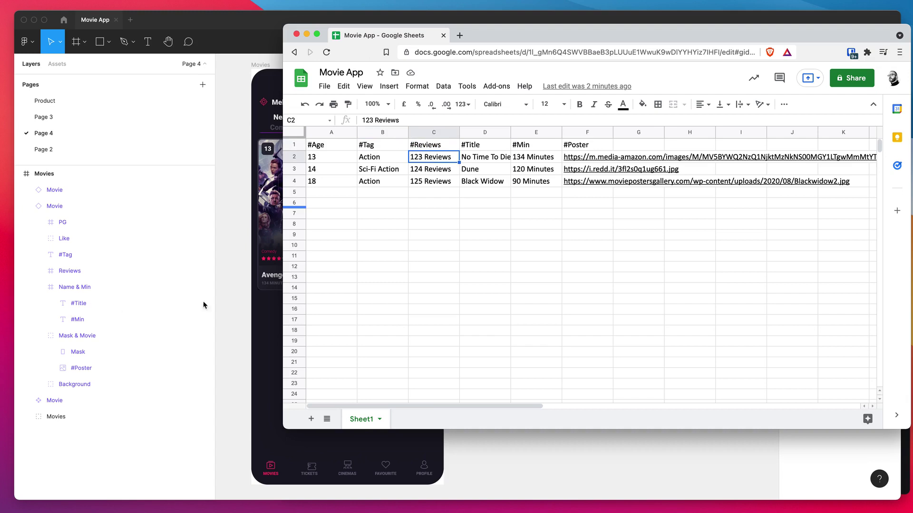
click(468, 148)
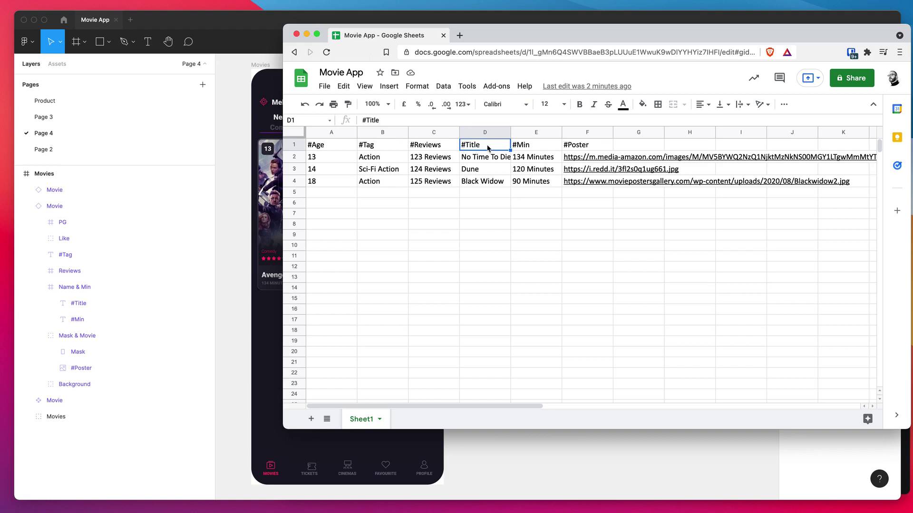
Drill into the first movie card in Figma and expand Name & Min and Mask & Movie, showing #Title, #Min and #Poster.
click(241, 243)
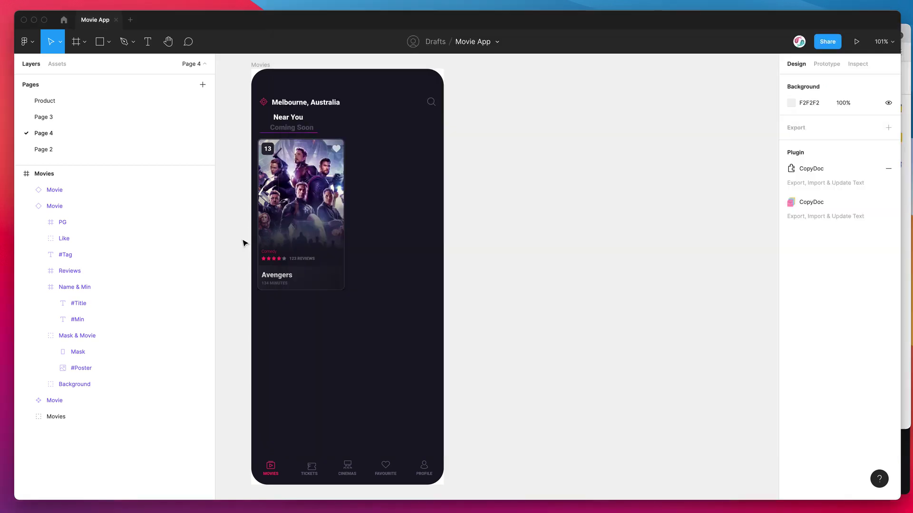
click(279, 278)
double_click(279, 278)
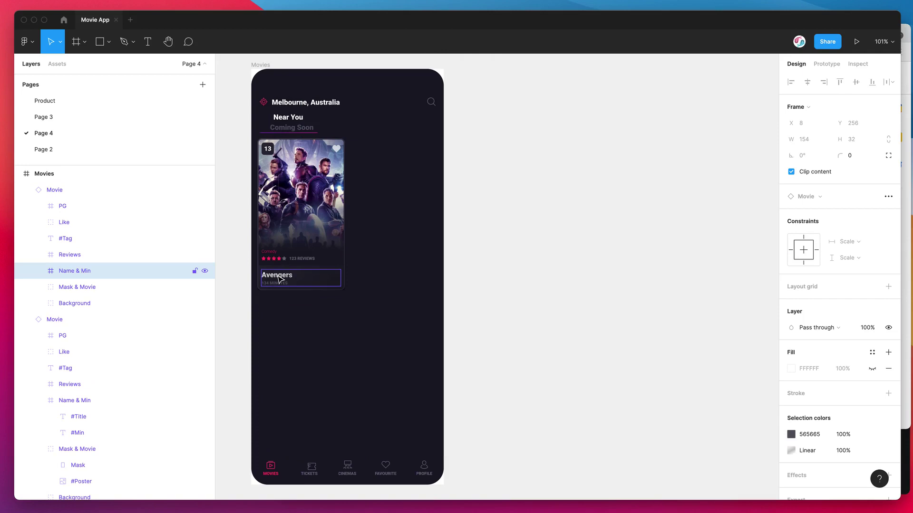
click(39, 271)
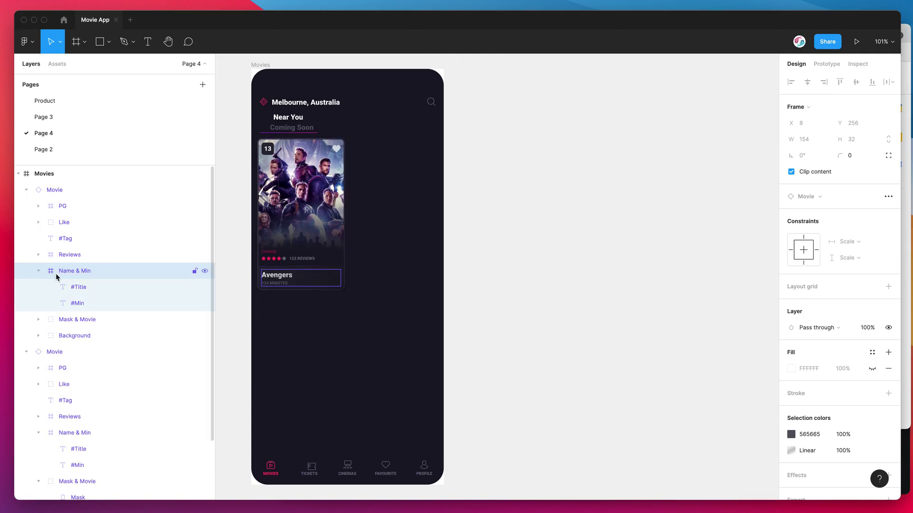
click(74, 289)
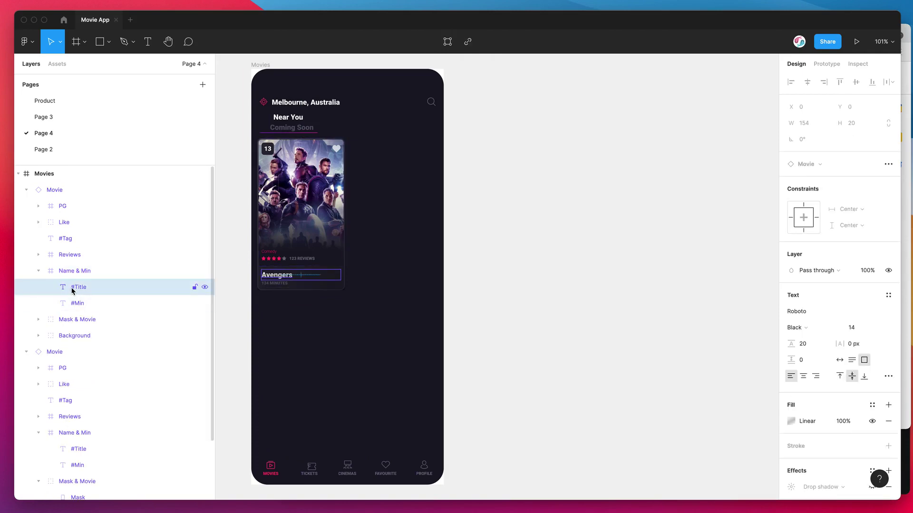
click(76, 303)
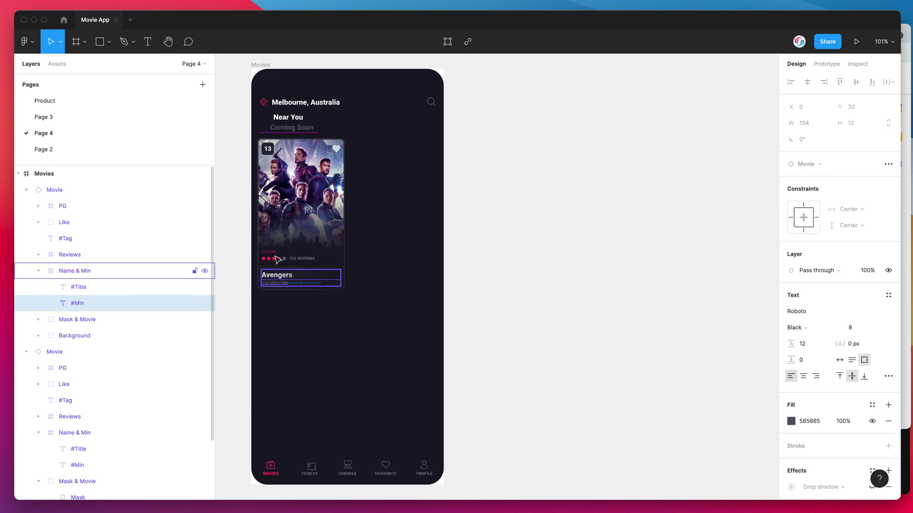
click(284, 220)
click(39, 319)
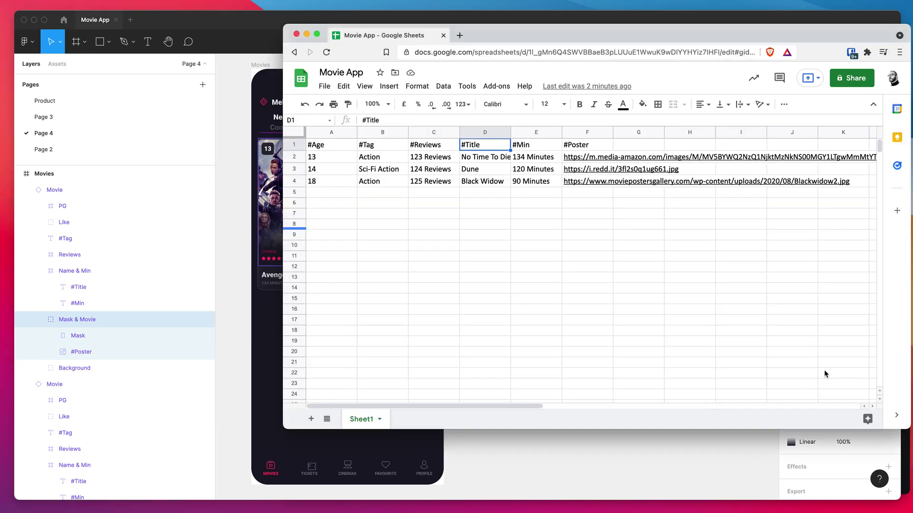
Back in the sheet, check the No Time To Die title and preview the first #Poster image link.
click(906, 380)
click(484, 156)
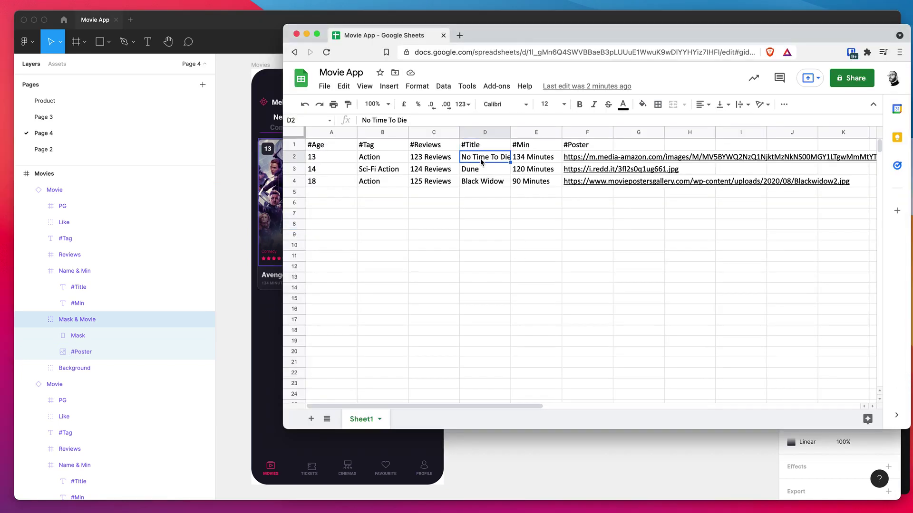
click(582, 148)
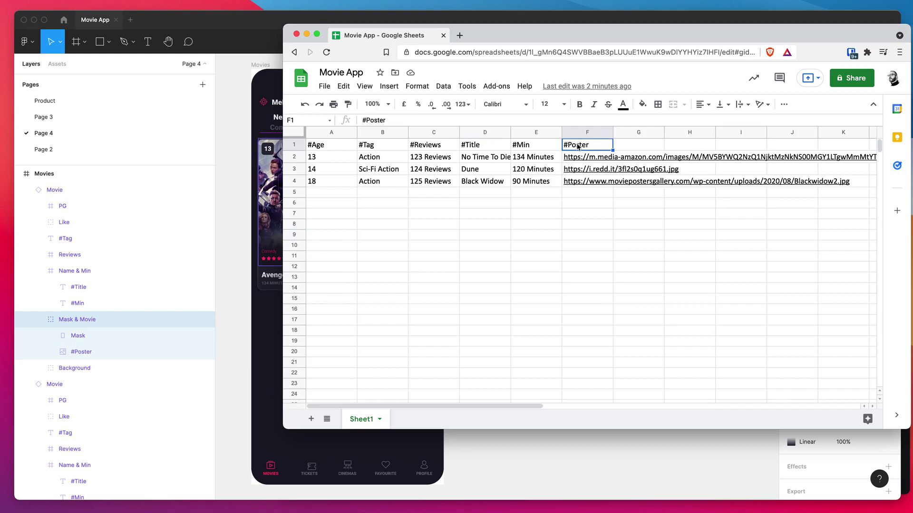
click(569, 158)
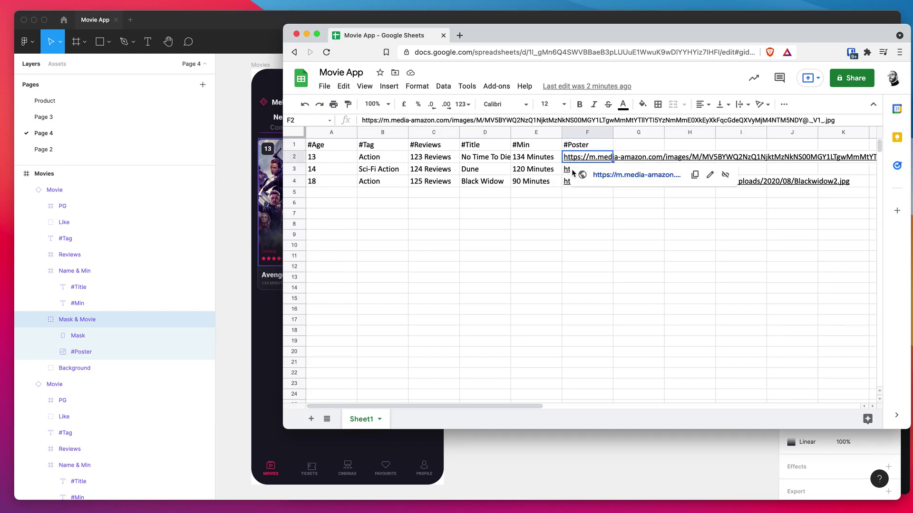
click(571, 191)
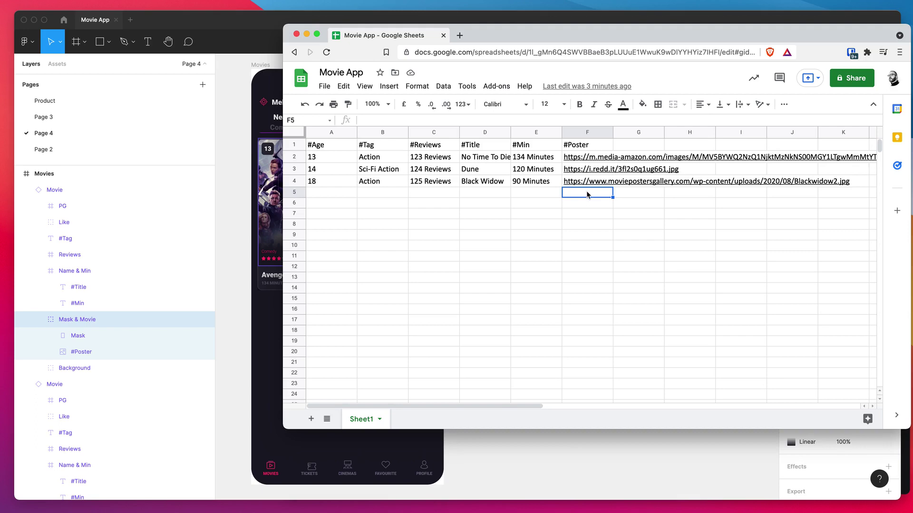
Copy the image address of the large Suicide Squad 2021 poster result and return to the Movie App sheet.
click(906, 451)
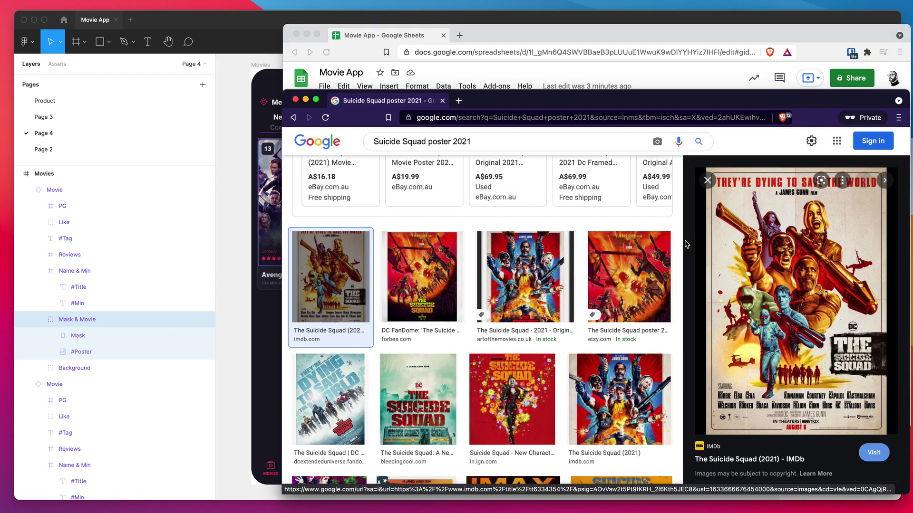
scroll(455, 276, down, 1)
scroll(458, 271, down, 1)
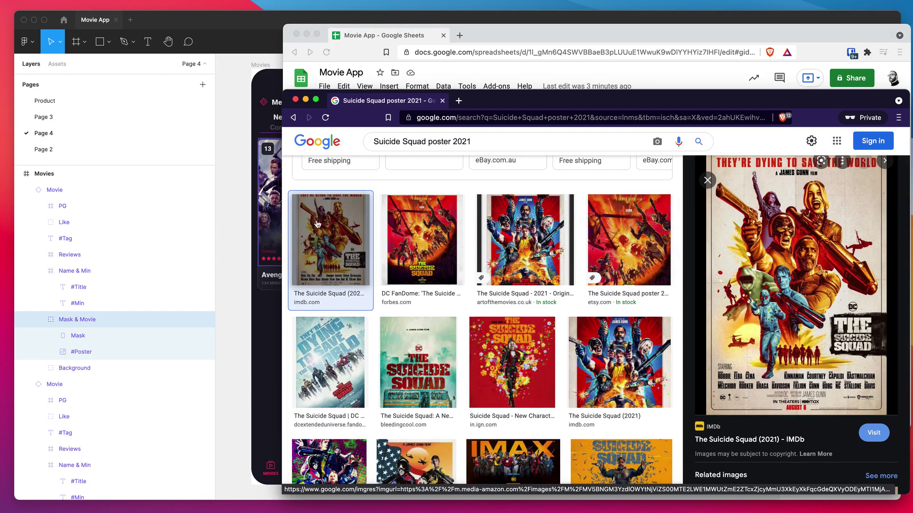
scroll(387, 252, up, 1)
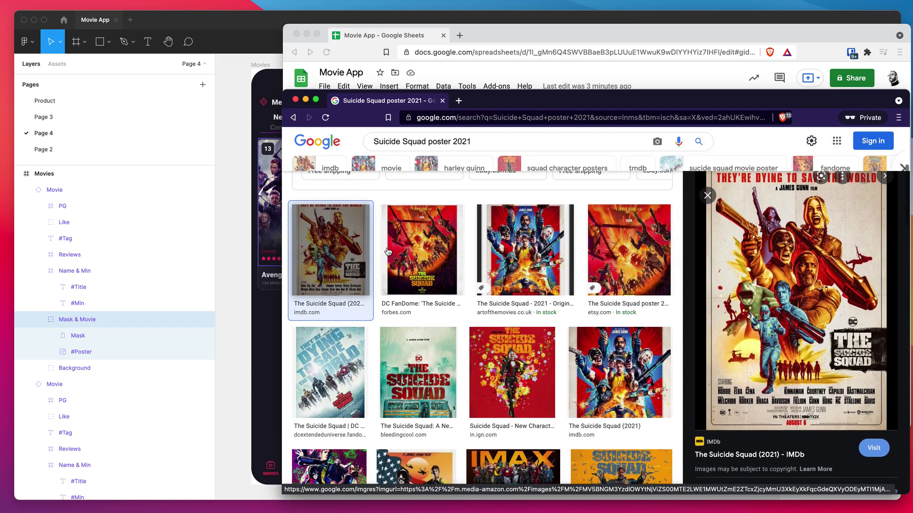
right_click(743, 268)
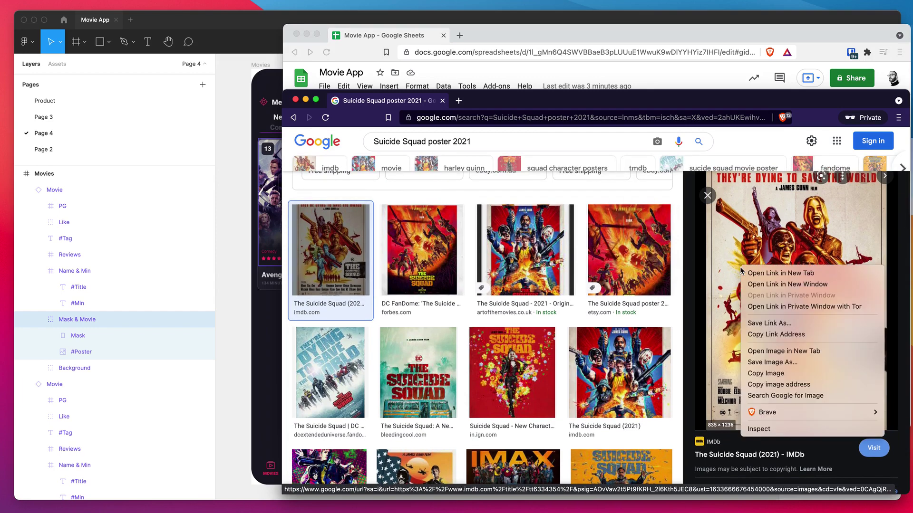
click(787, 386)
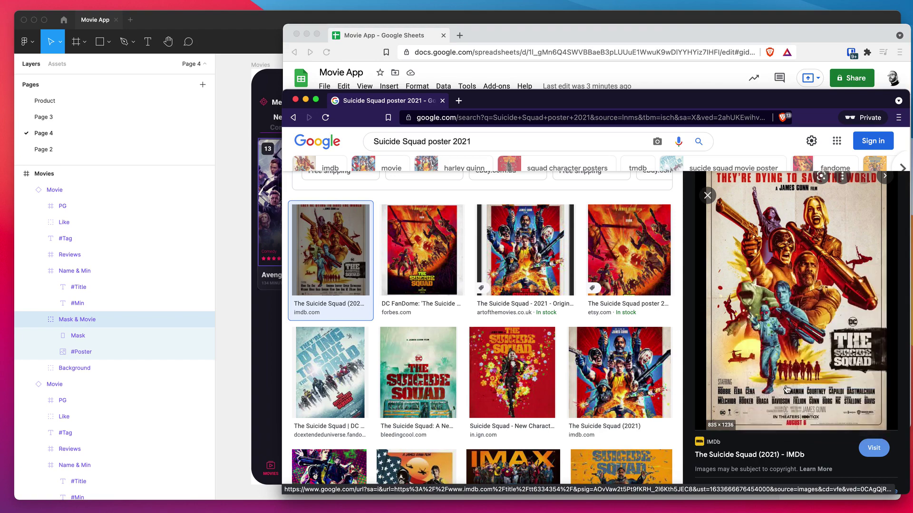
click(639, 29)
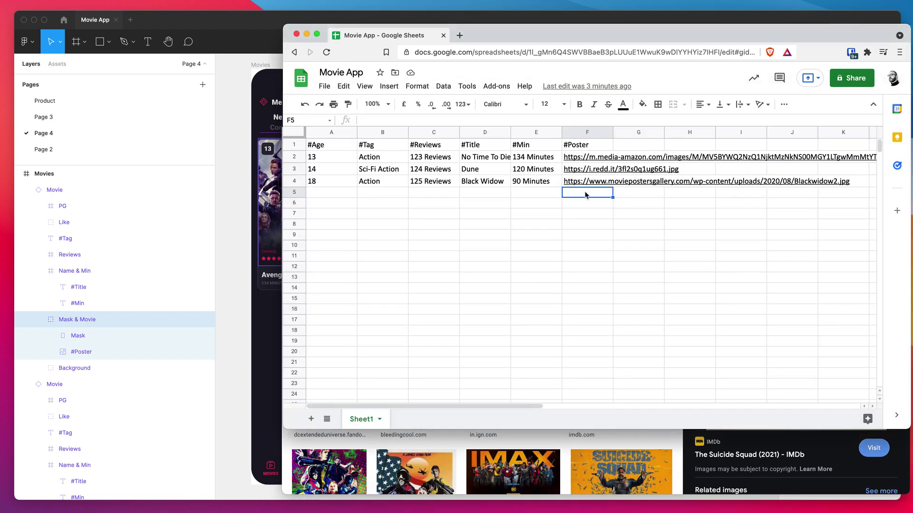
Paste the Suicide Squad poster link into F5 and check it.
key(super+v)
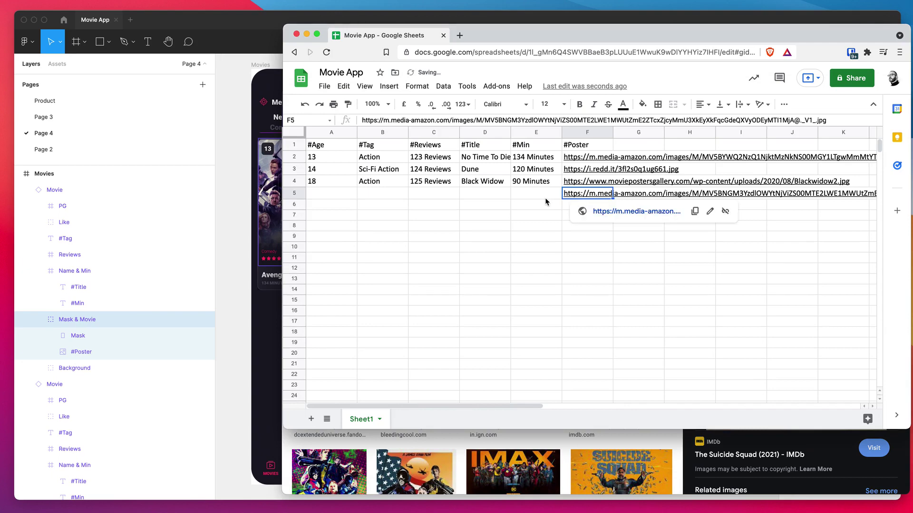
click(534, 192)
click(573, 196)
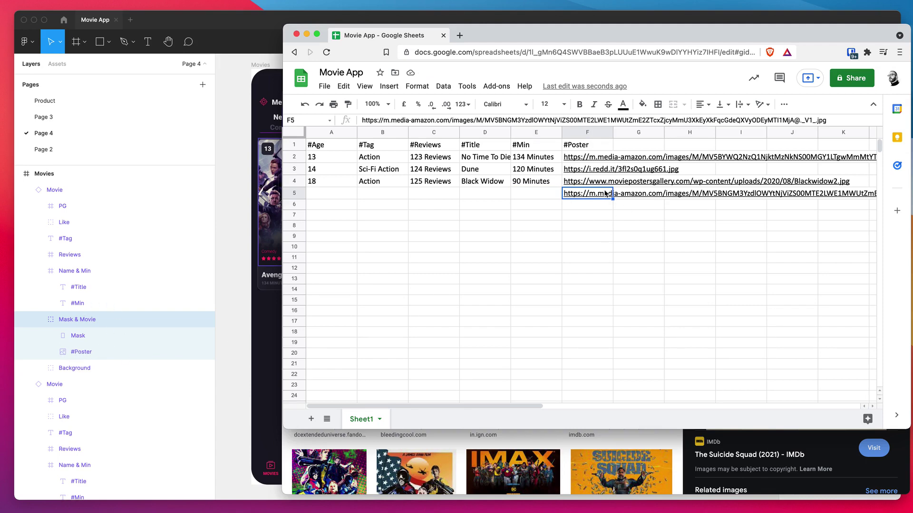
Enter runtime 120 in E5 and the title 'Suicide Squad' in D5.
click(530, 192)
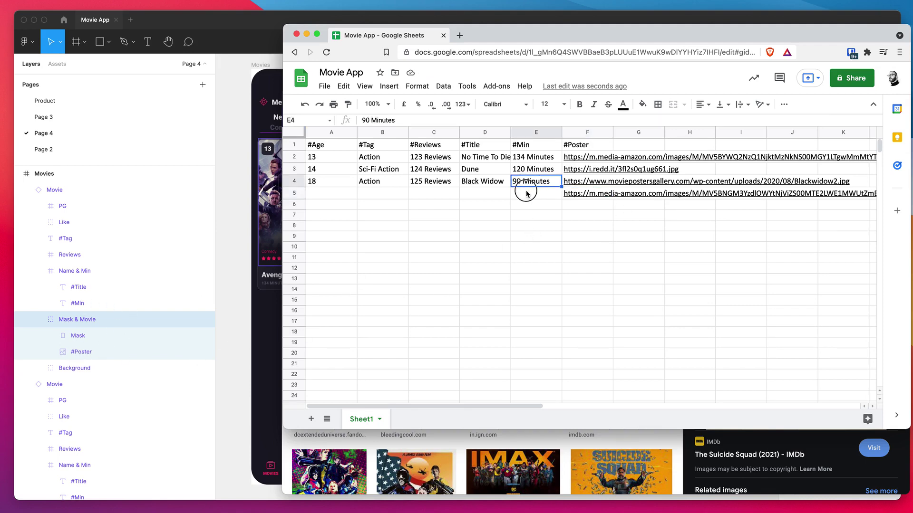
text(120)
key(Return)
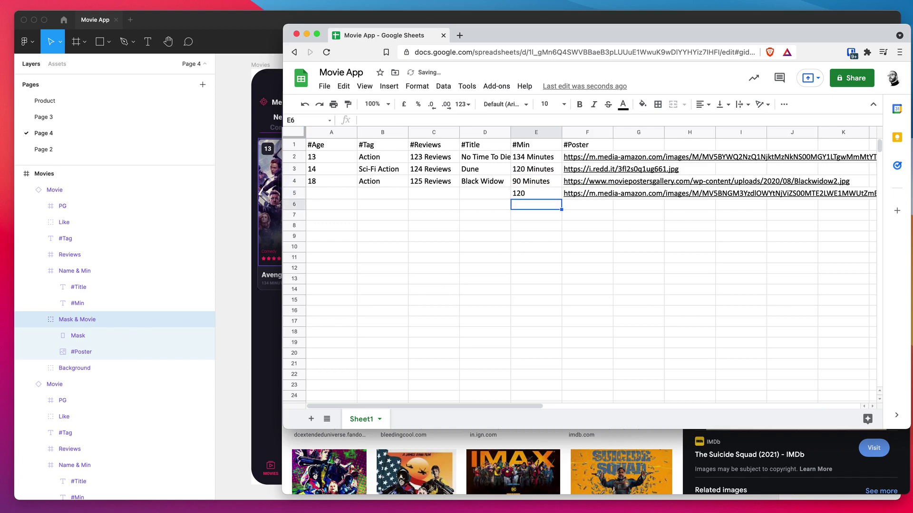
click(476, 194)
text(Suidi)
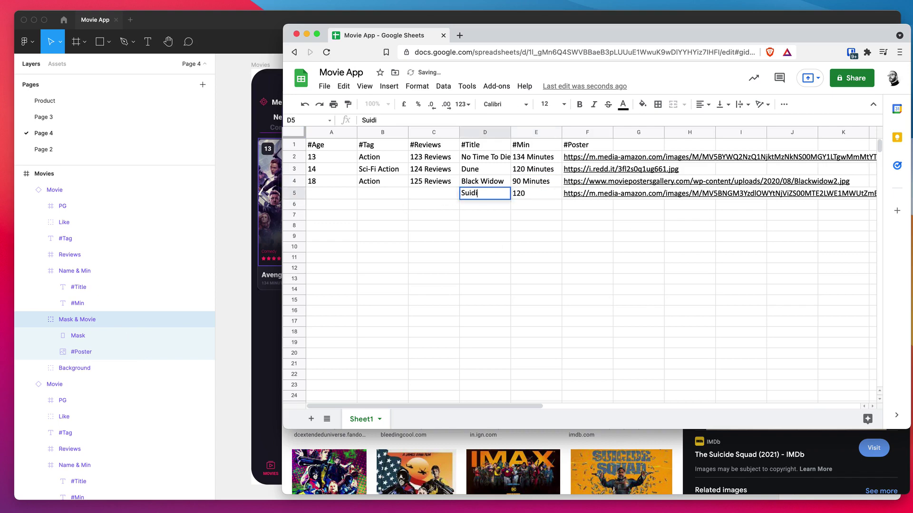
text(c)
key(BackSpace)
key(BackSpace)
key(BackSpace)
text(icide Squad)
key(Return)
Enter '125 Reviews' in C5, tag 'Action' in B5 and age 18 in A5.
click(432, 193)
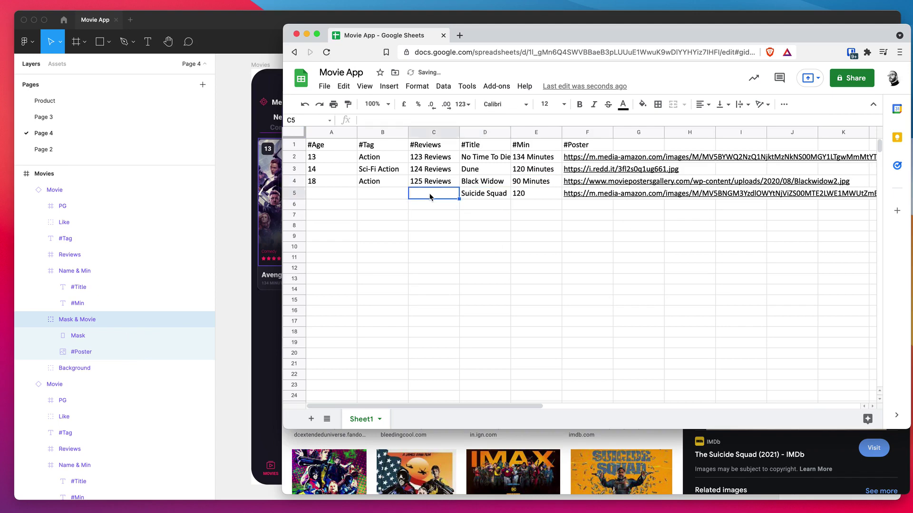
text(125 Review)
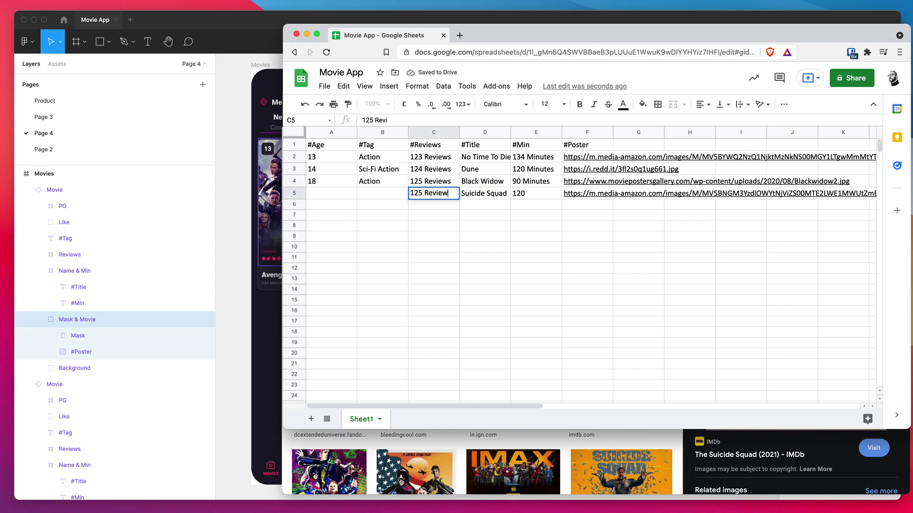
key(Return)
double_click(432, 193)
text(s)
click(366, 193)
text(Action)
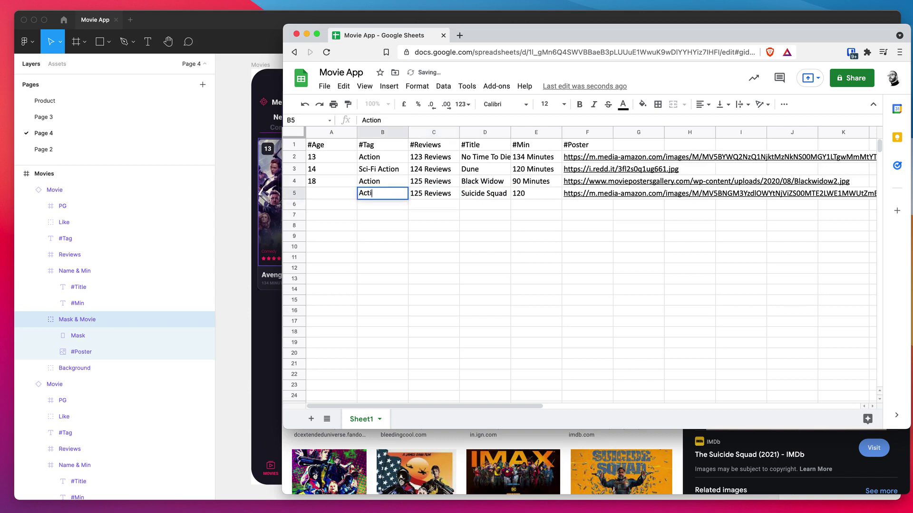
key(Return)
click(342, 191)
text(18)
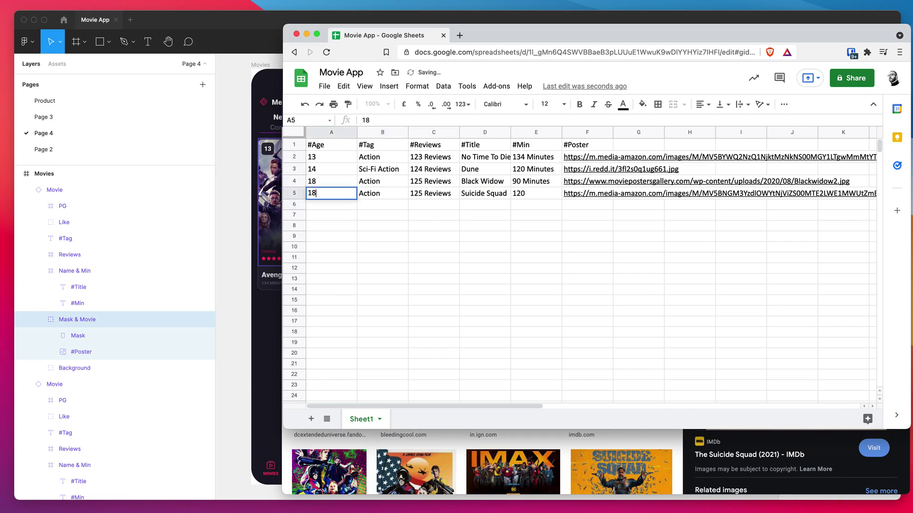
key(Return)
Review the finished row against the #Age and #Poster column headers.
click(504, 203)
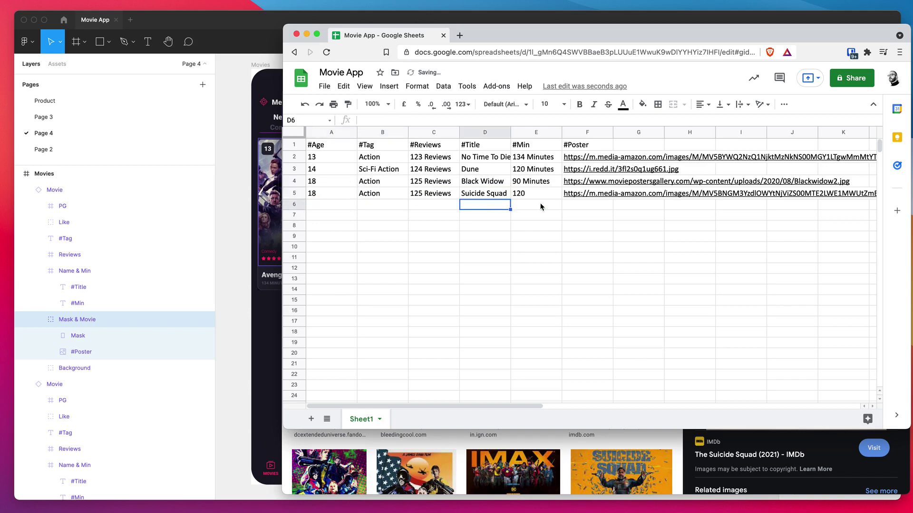
click(521, 205)
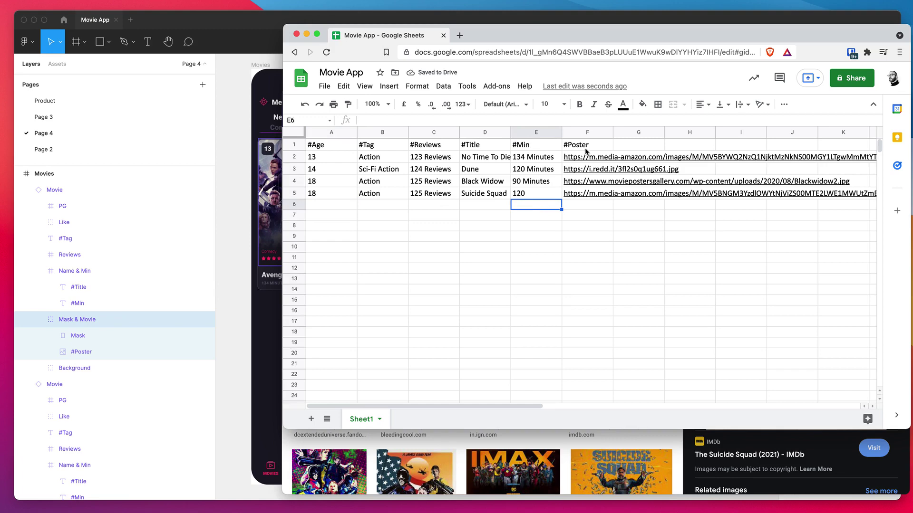
click(321, 145)
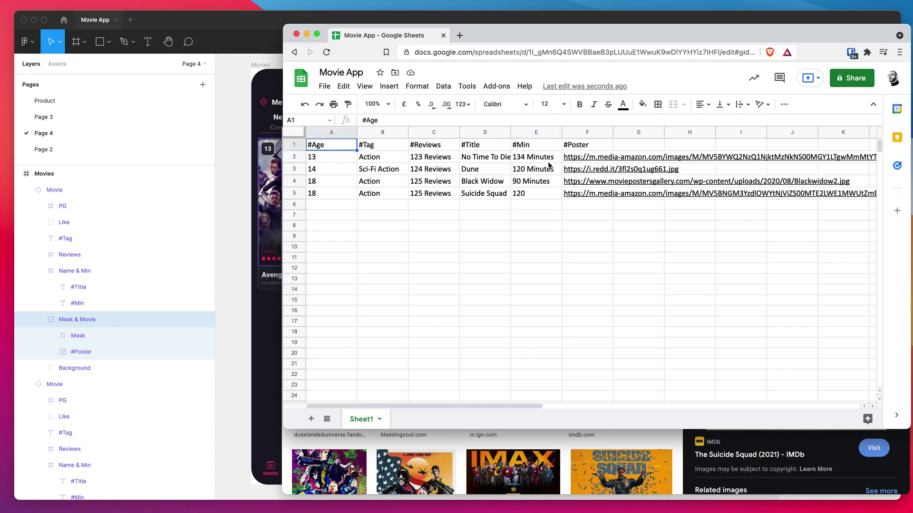
click(588, 145)
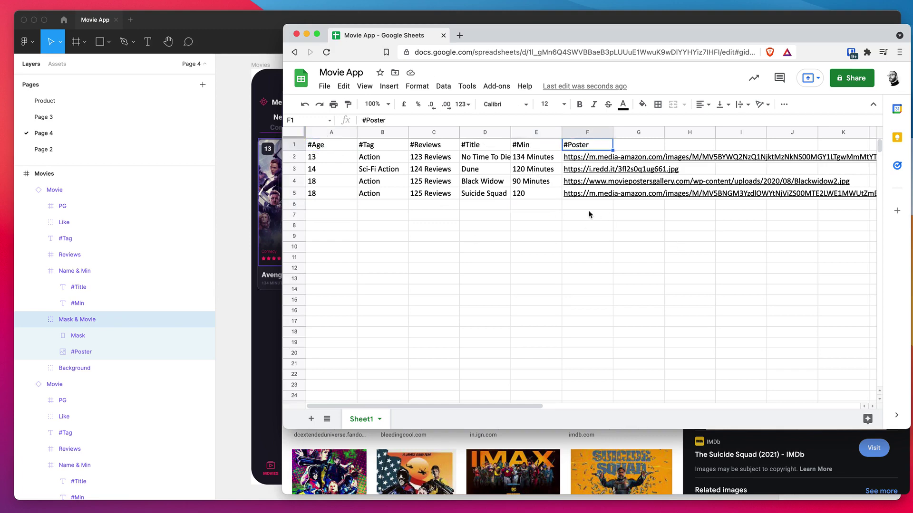
click(546, 206)
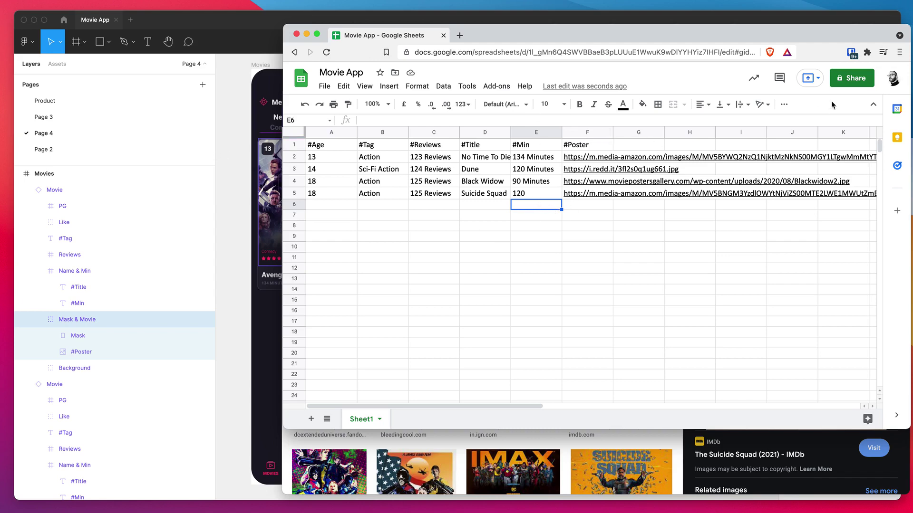
Change link access from Restricted to 'Anyone with the link', copy the link and close the Share dialog.
click(851, 84)
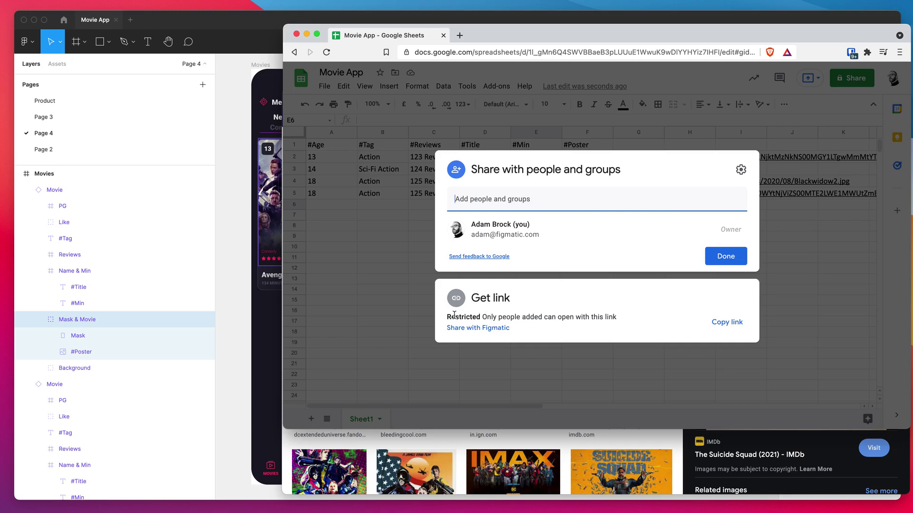
click(518, 316)
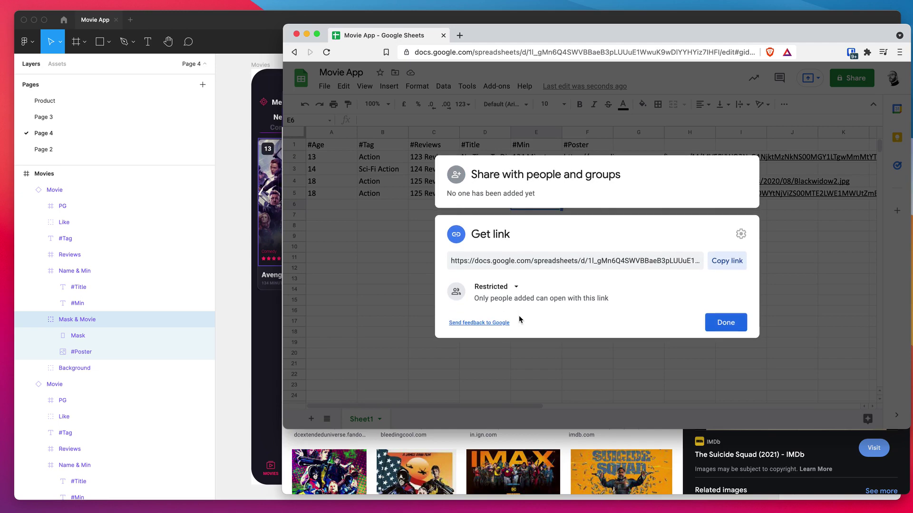
click(508, 288)
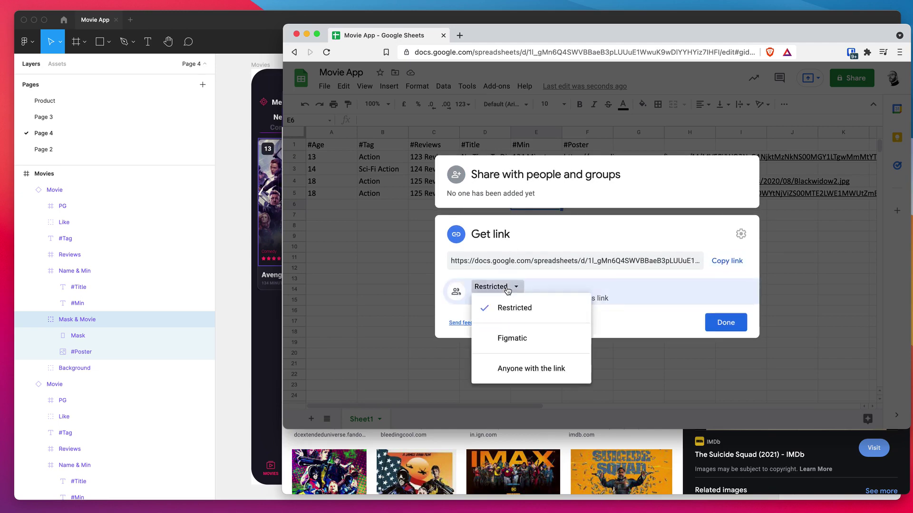
click(522, 375)
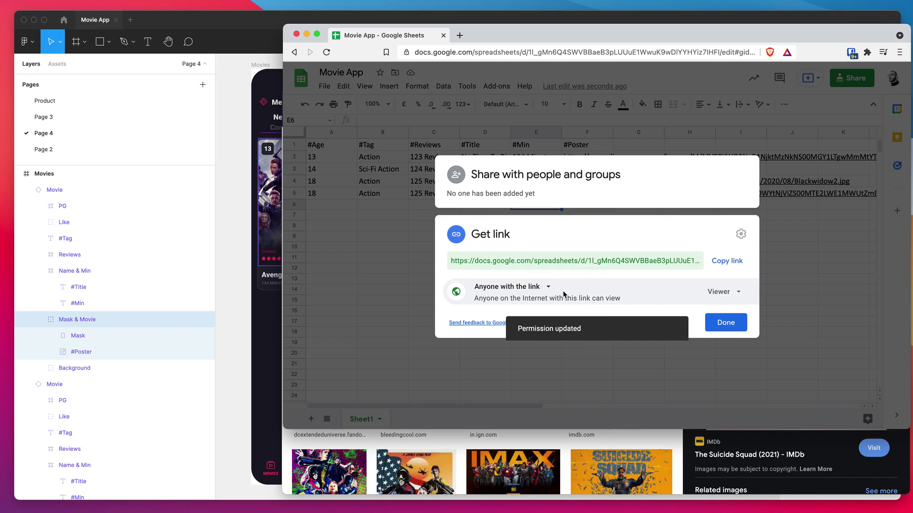
click(727, 266)
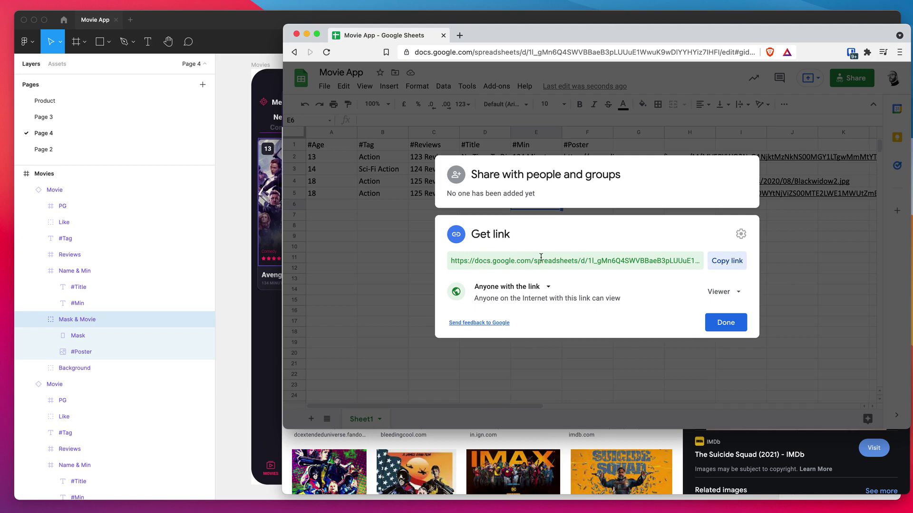
click(403, 219)
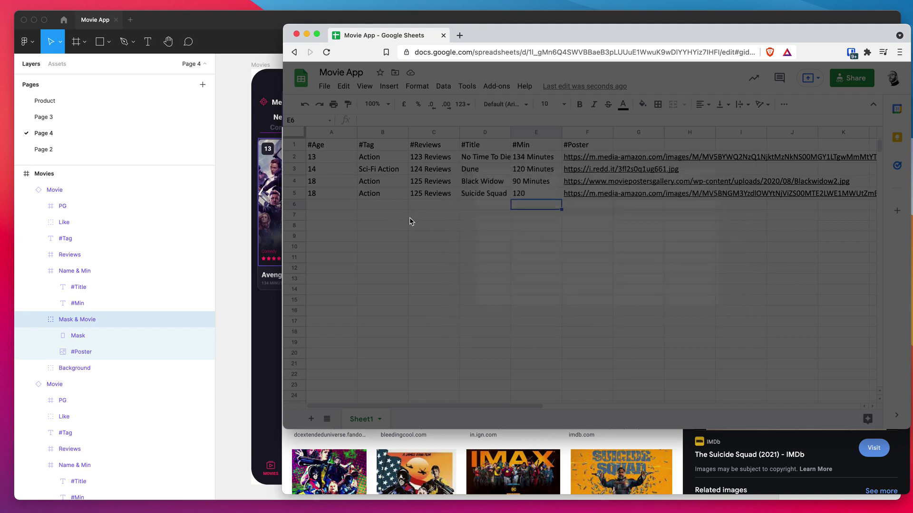
In Figma, run CopyDoc Text Kit from the canvas right-click Plugins menu and nudge its window into place.
key(super+Tab)
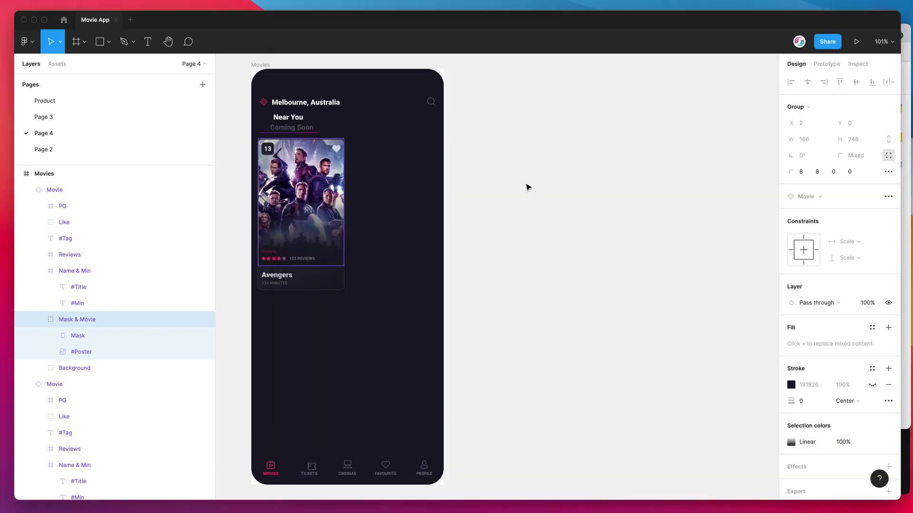
click(527, 187)
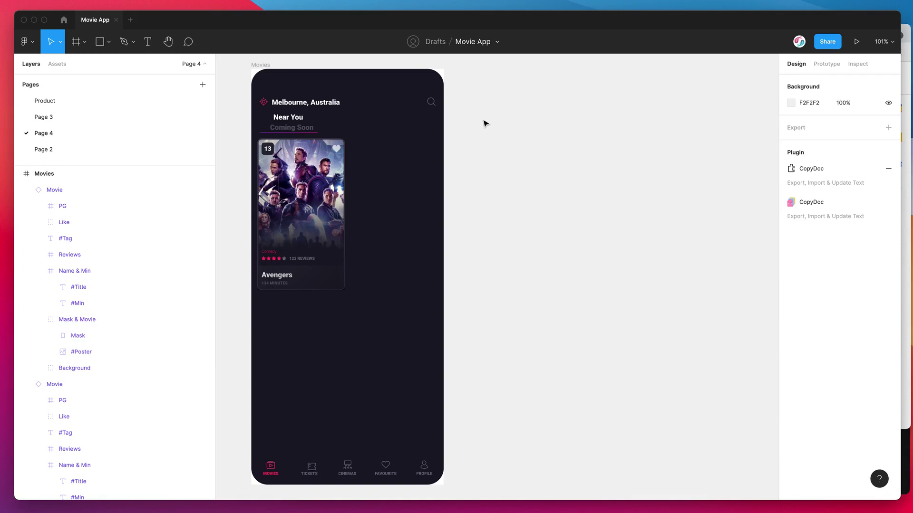
click(481, 105)
right_click(467, 99)
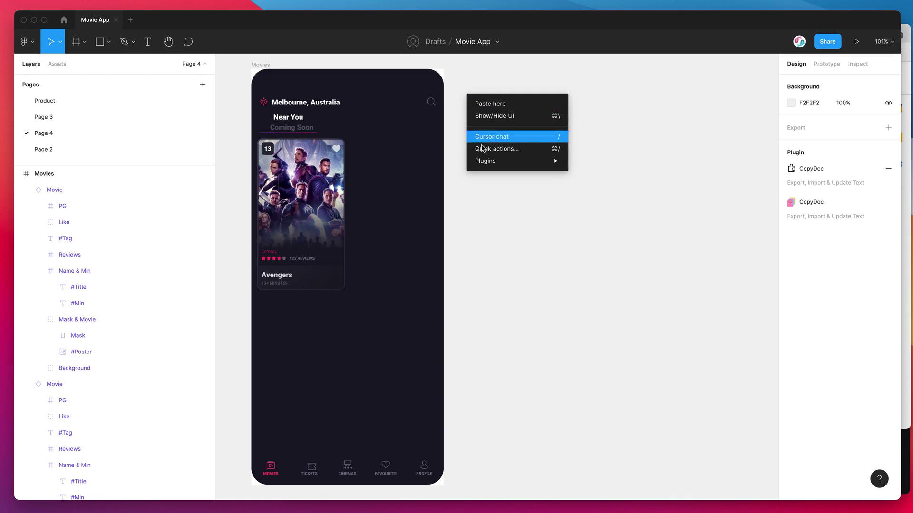
mouse_move(484, 162)
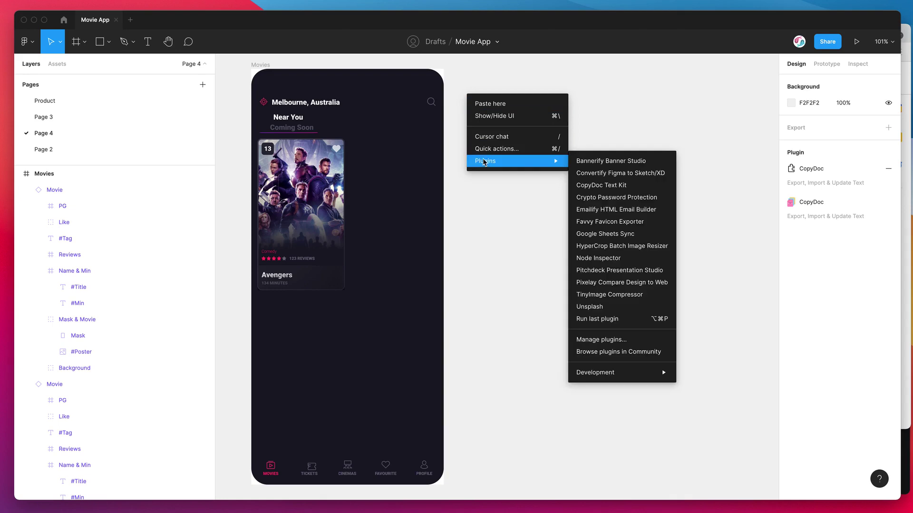
click(594, 190)
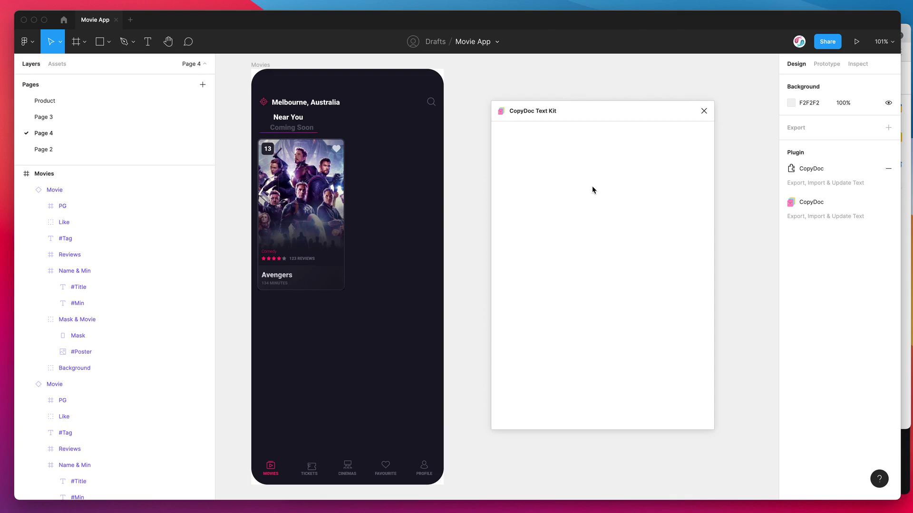
drag(594, 112, 592, 103)
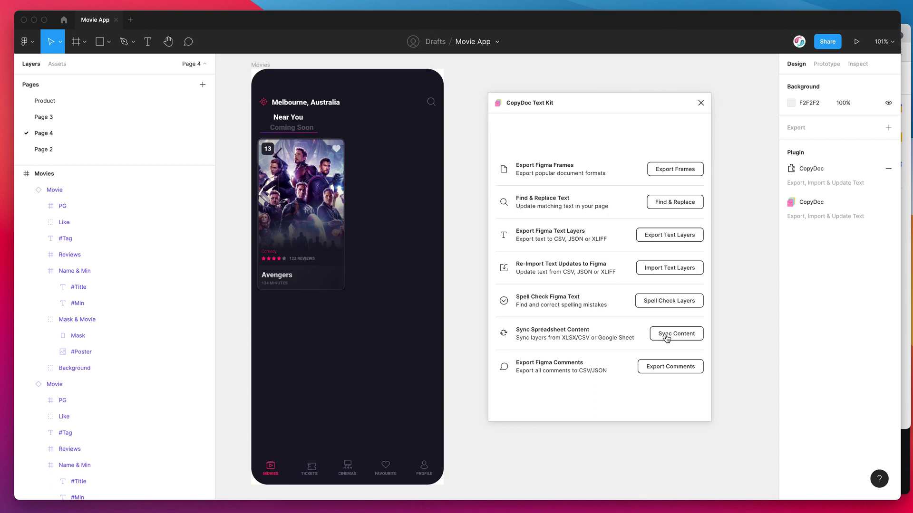
Open Sync Spreadsheet Content and paste the shared Google Sheet link into its URL field to validate it.
click(666, 335)
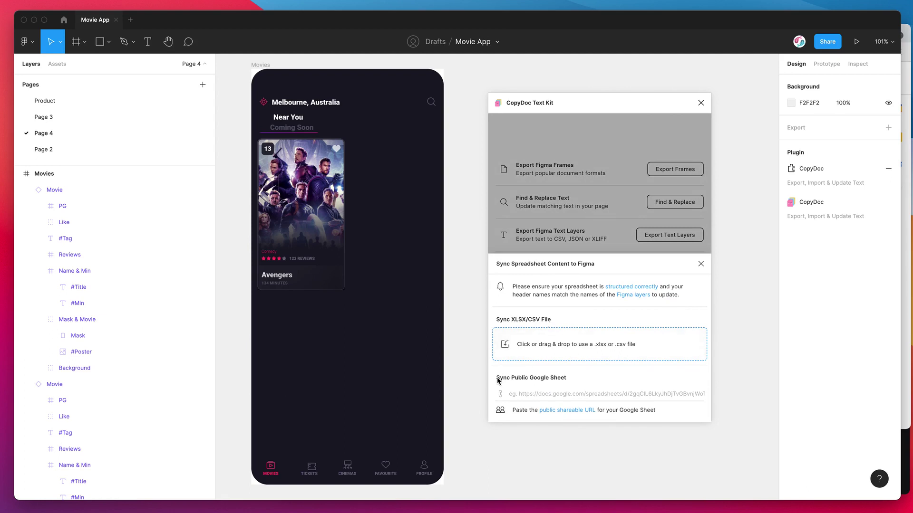
click(562, 393)
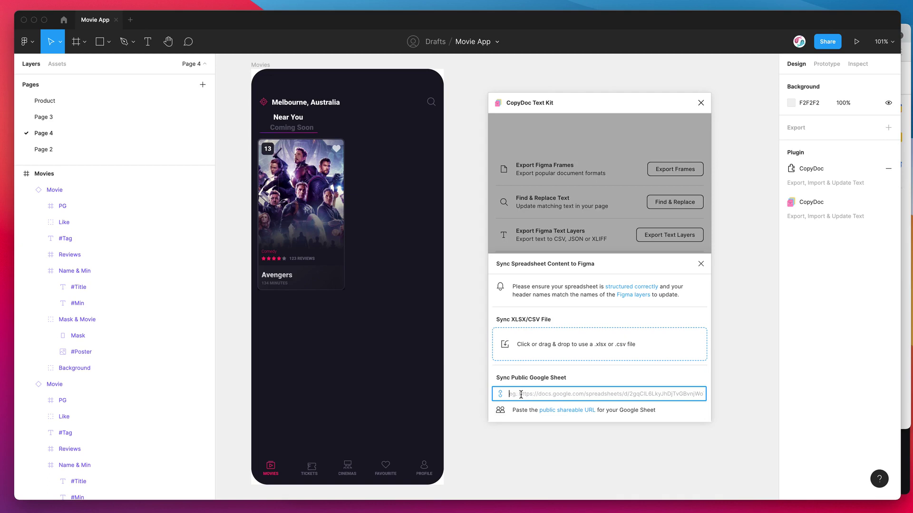
key(super+v)
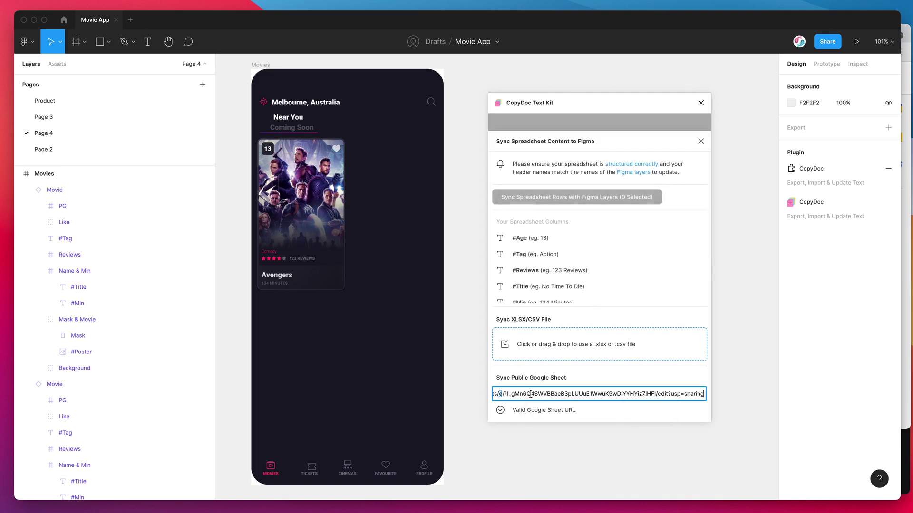
scroll(532, 240, down, 3)
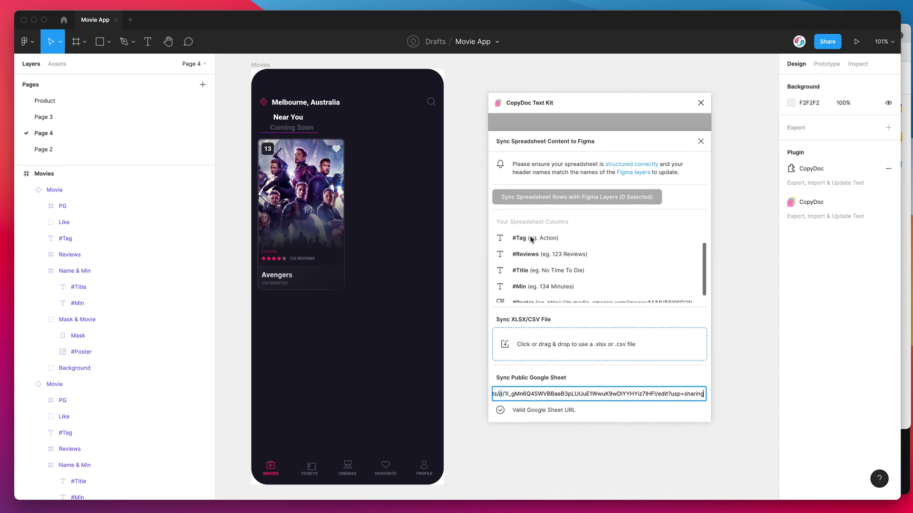
scroll(535, 249, up, 3)
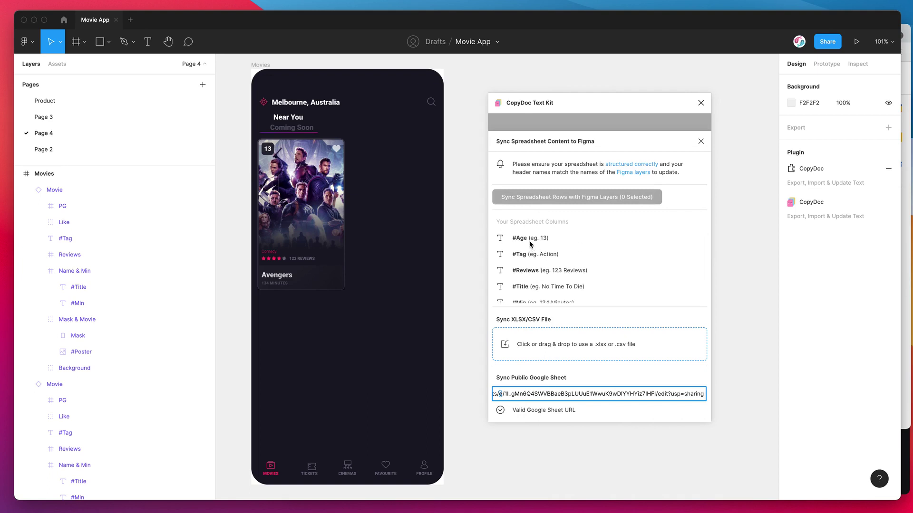
click(579, 411)
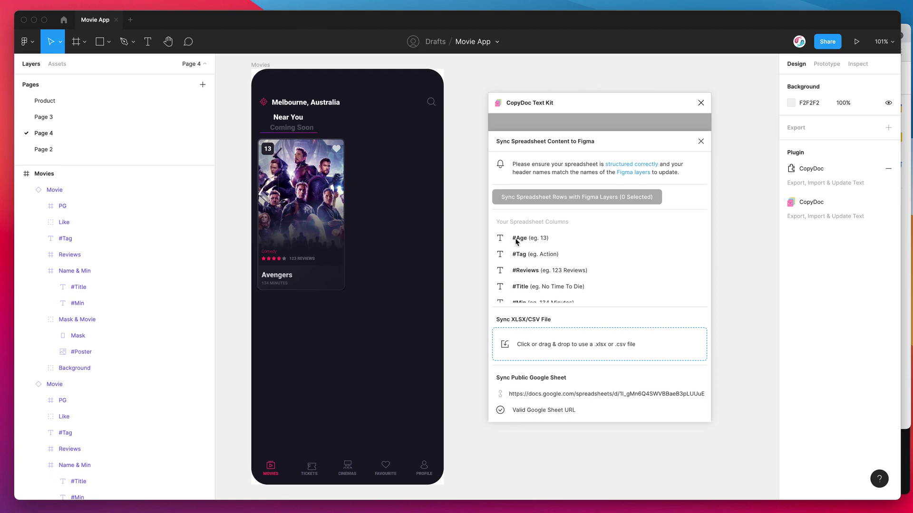
scroll(518, 256, down, 2)
Delete the two extra Movie card layers, keeping only the Avengers card selected.
scroll(514, 254, up, 2)
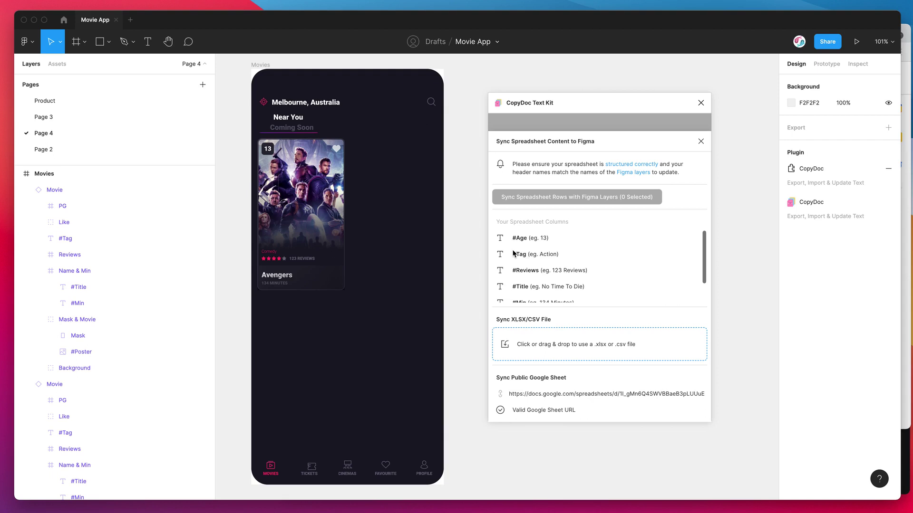
click(334, 221)
click(26, 190)
click(27, 207)
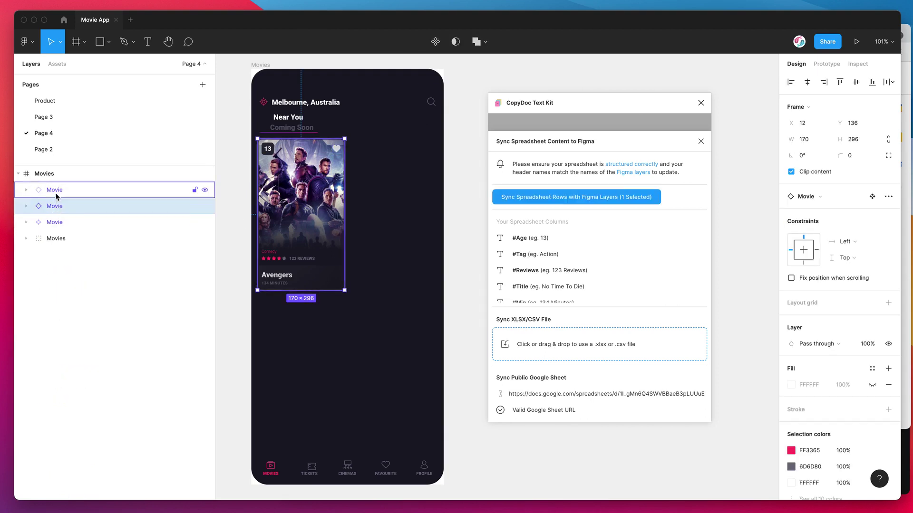
key(Delete)
click(57, 189)
key(Delete)
click(56, 191)
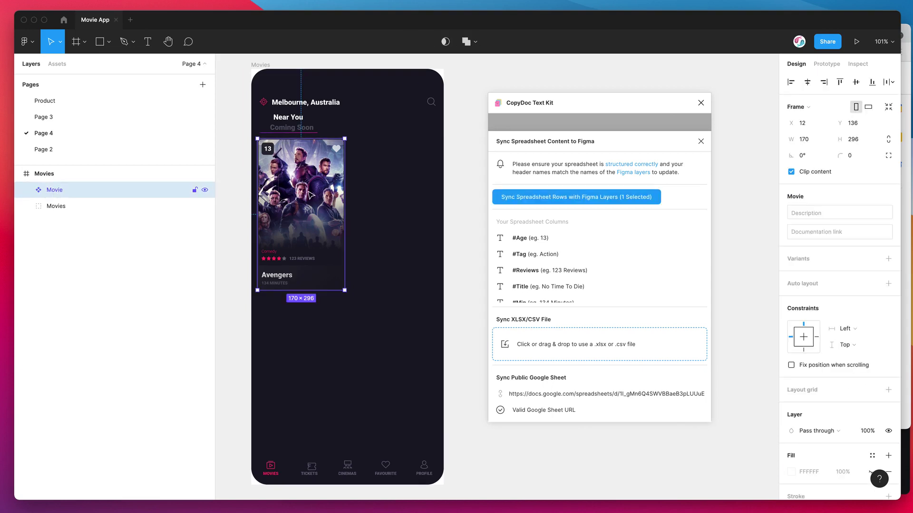
click(59, 191)
Paste copies of the Avengers card into a two-by-two grid, then drill into the top-right card's #Title.
key(ctrl+v)
drag(316, 196, 381, 340)
key(ctrl+v)
key(ctrl+v)
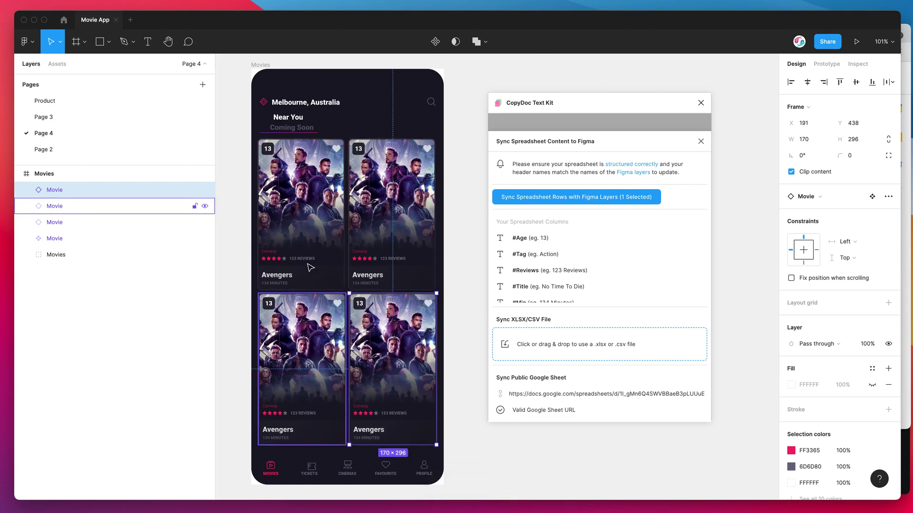
click(375, 274)
double_click(374, 274)
double_click(375, 274)
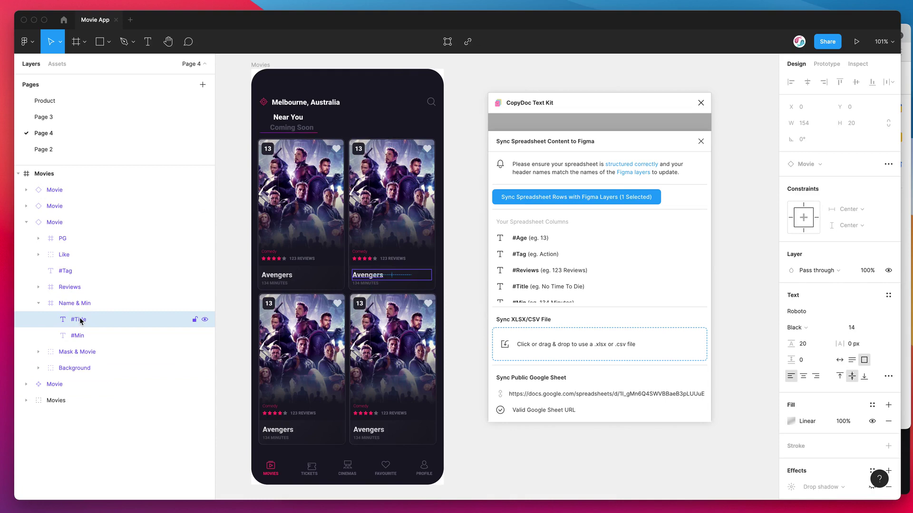
Select all four Movie cards and run 'Sync Spreadsheet Rows with Figma Layers (4 Selected)' in CopyDoc.
click(76, 384)
shift+click(76, 222)
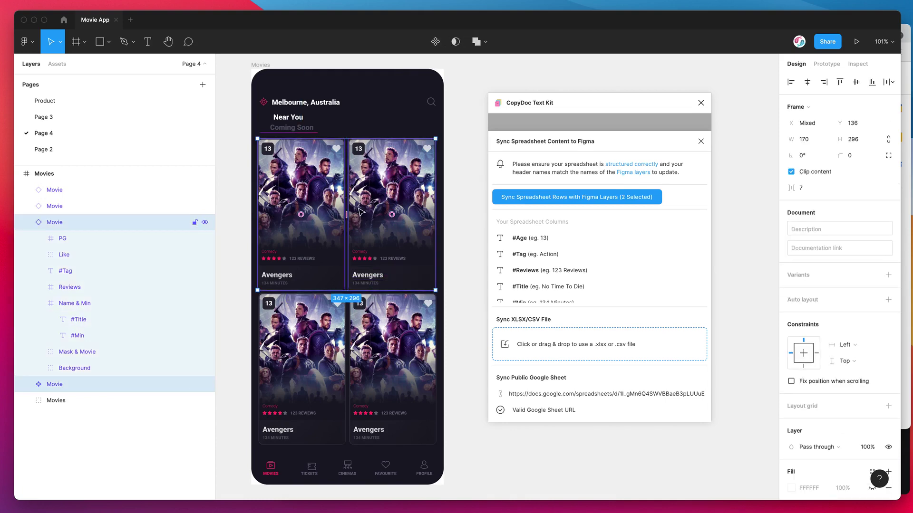
shift+click(314, 337)
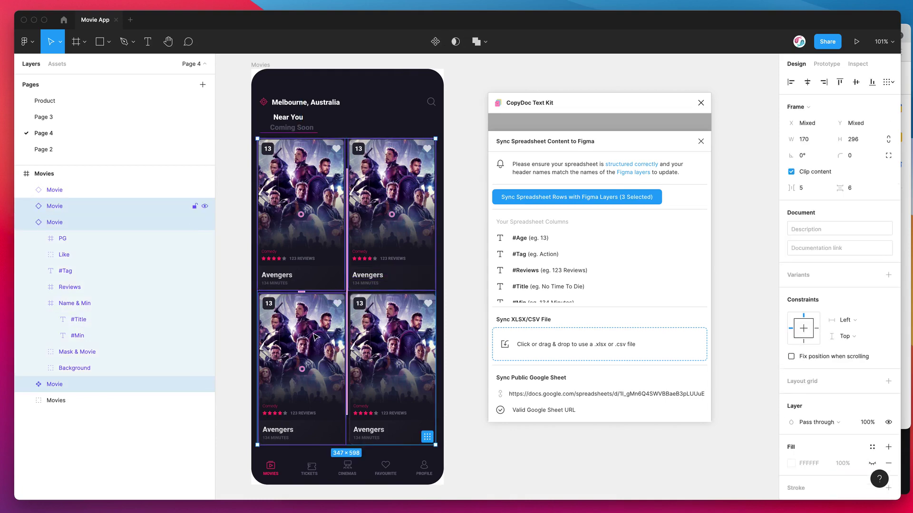
shift+click(394, 333)
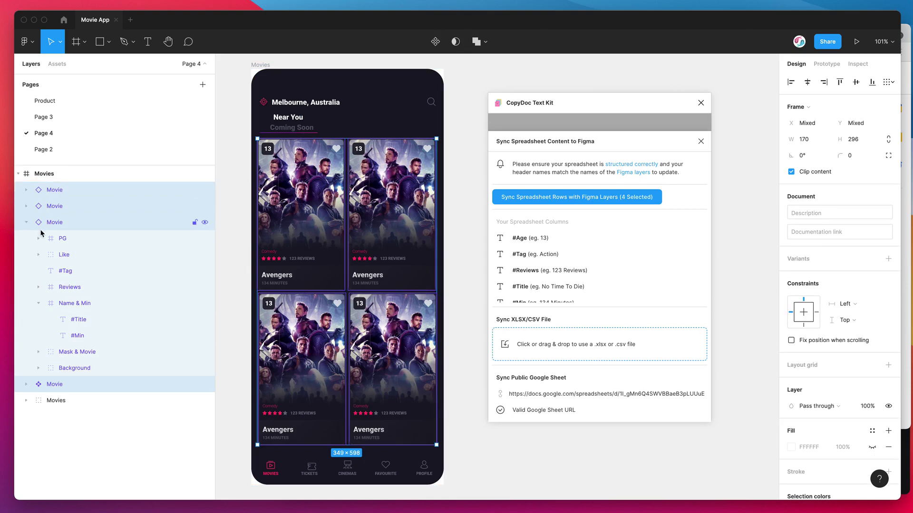
click(25, 223)
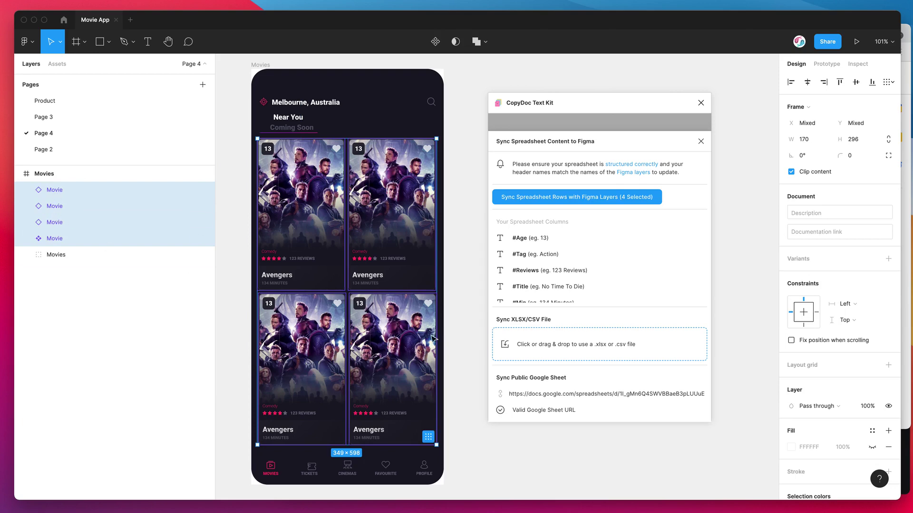
drag(628, 110, 624, 109)
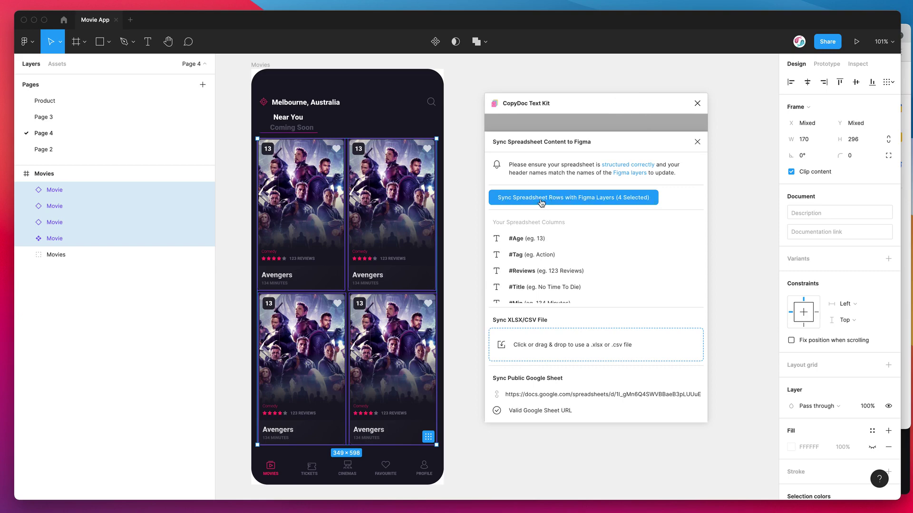
click(560, 202)
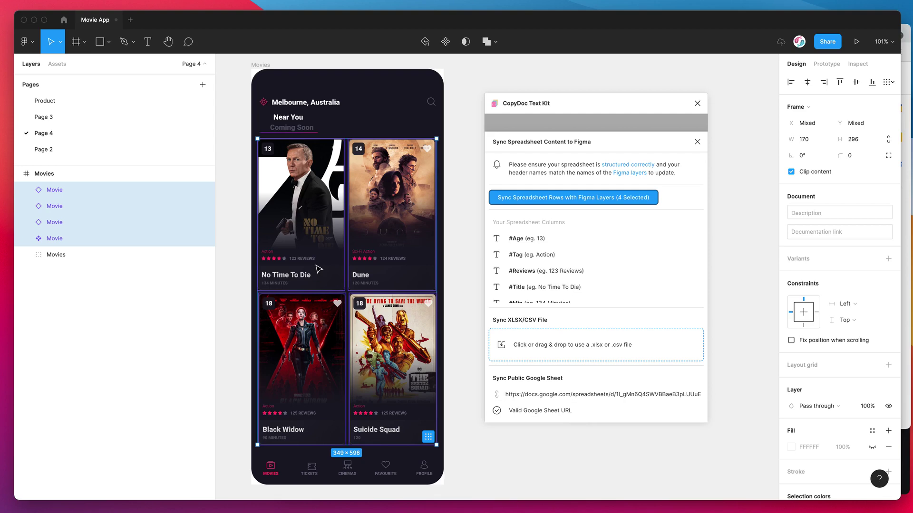
Inspect the synced No Time To Die, Dune, Black Widow and Suicide Squad cards, and move the CopyDoc window further right.
scroll(326, 257, up, 1)
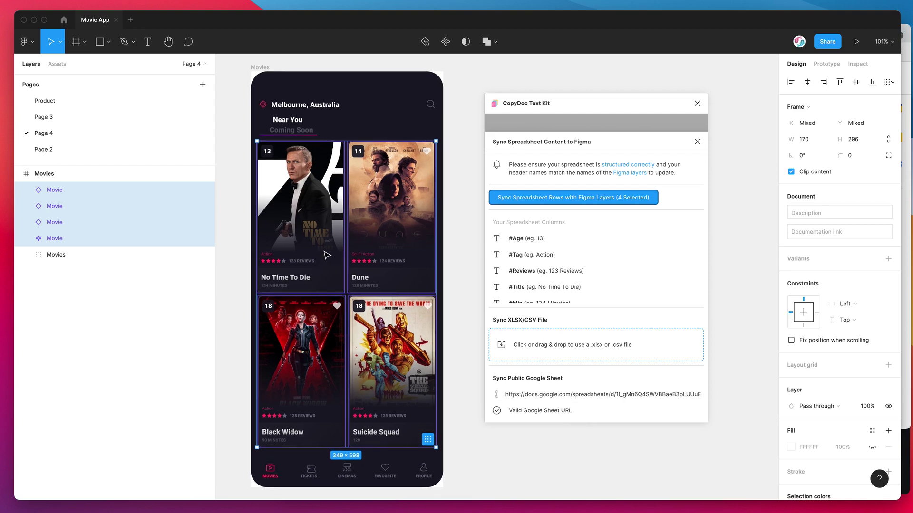
scroll(327, 256, up, 5)
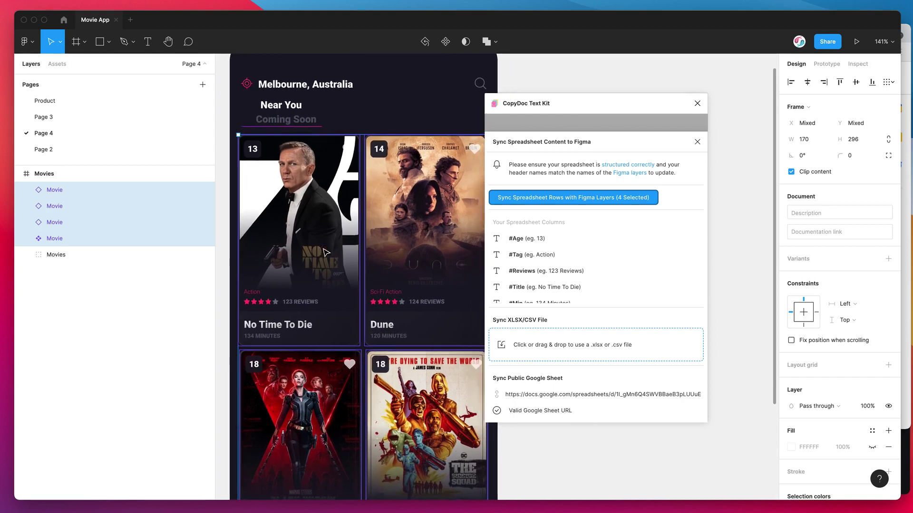
scroll(326, 252, down, 5)
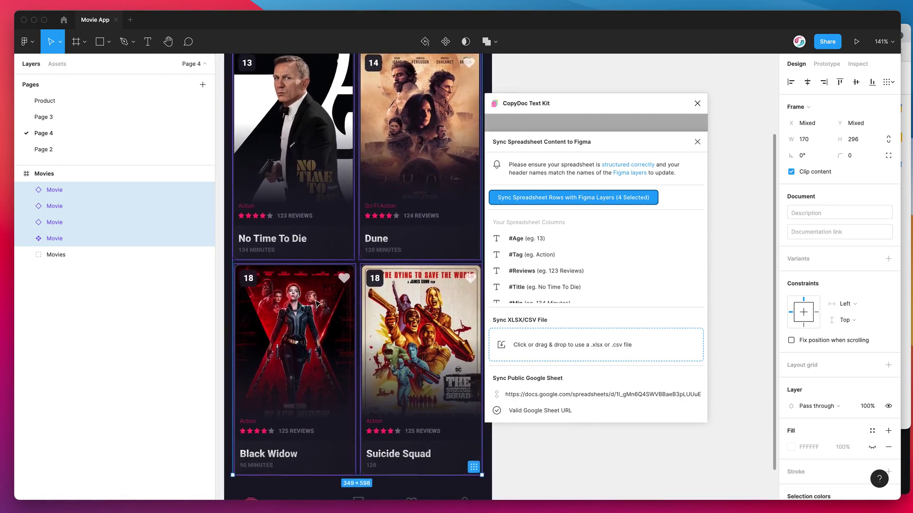
scroll(317, 304, up, 4)
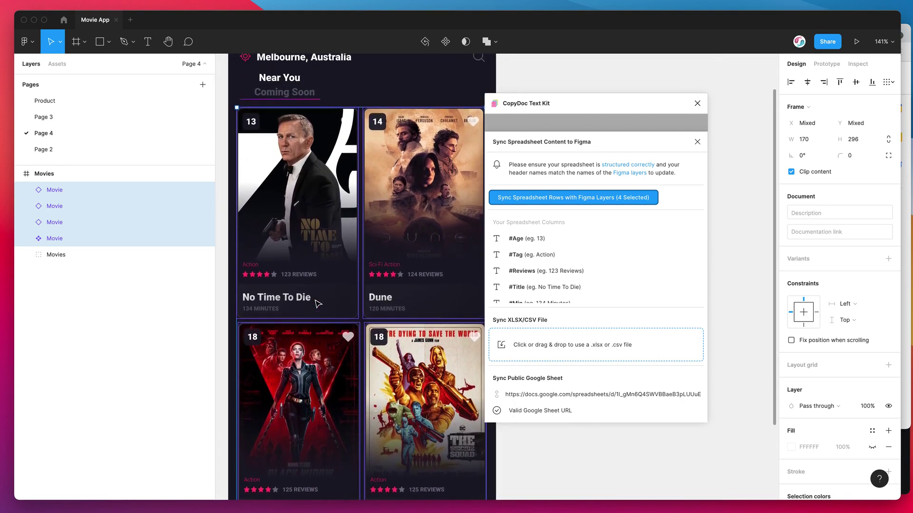
scroll(317, 304, up, 2)
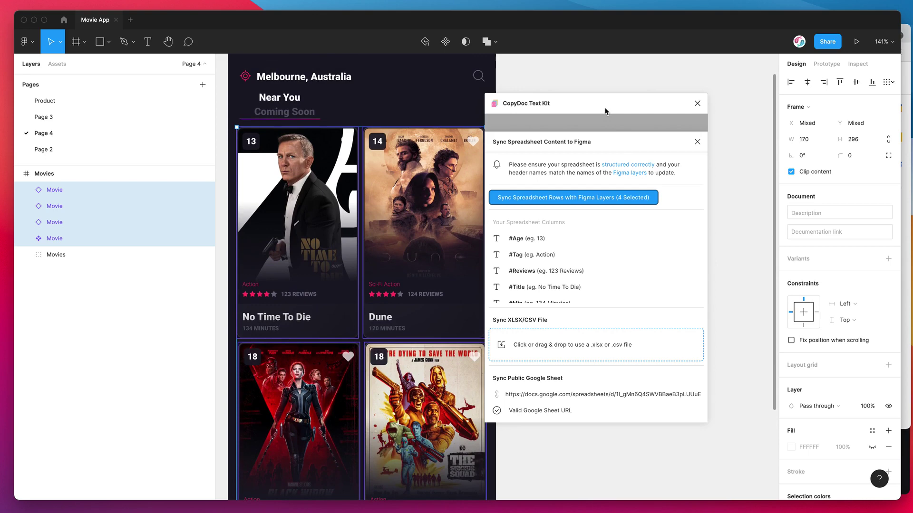
drag(605, 111, 627, 109)
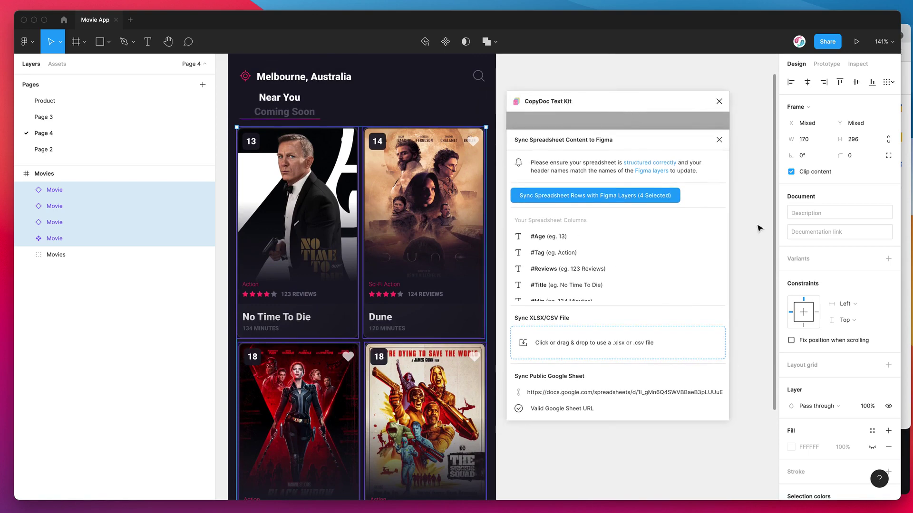
drag(667, 23, 668, 22)
Bring the Movie App sheet forward, reposition it, and check movie rows 2 through 5 against Figma.
click(908, 354)
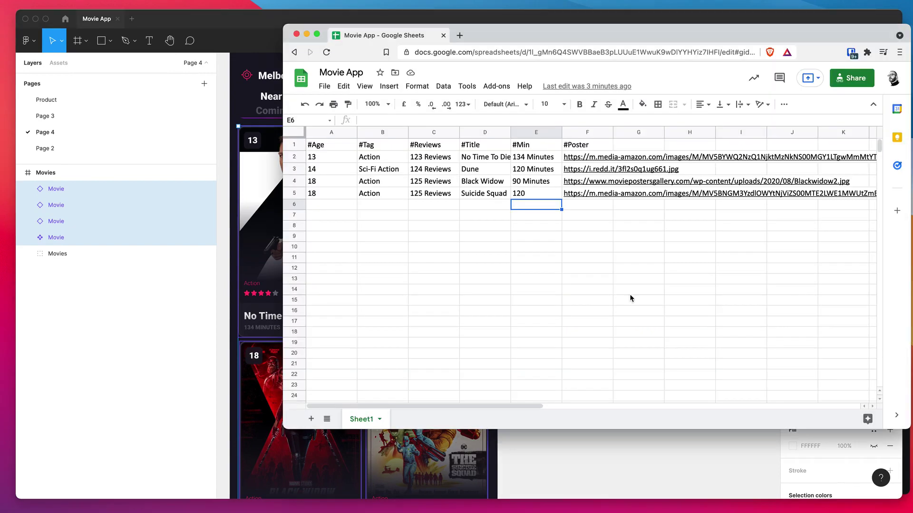
drag(522, 43, 707, 72)
scroll(355, 233, down, 1)
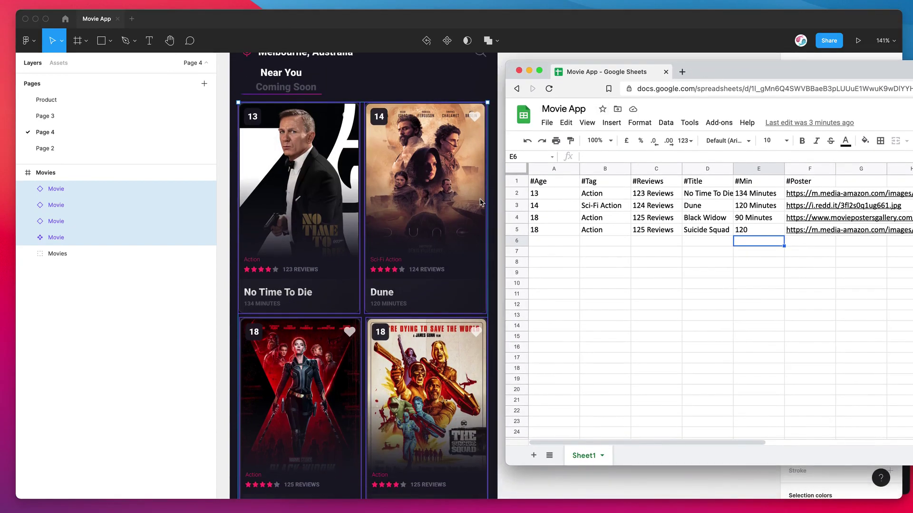
click(516, 193)
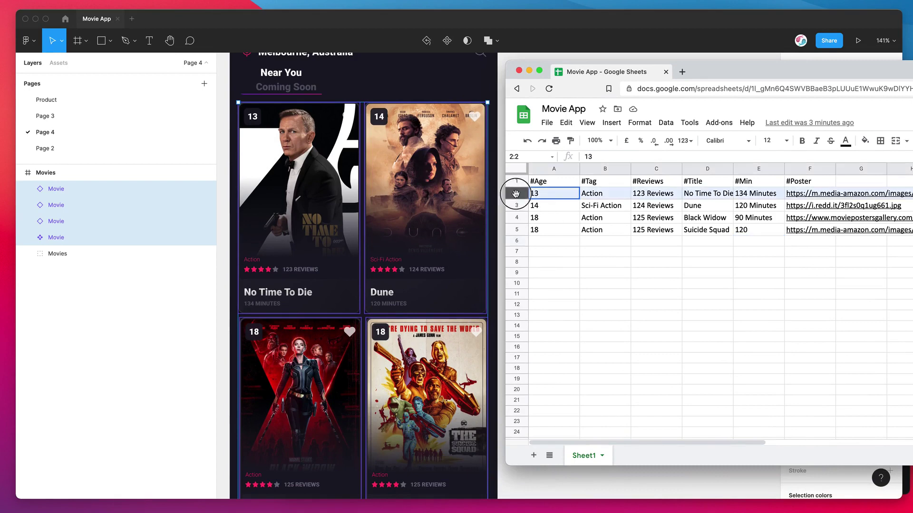
click(518, 227)
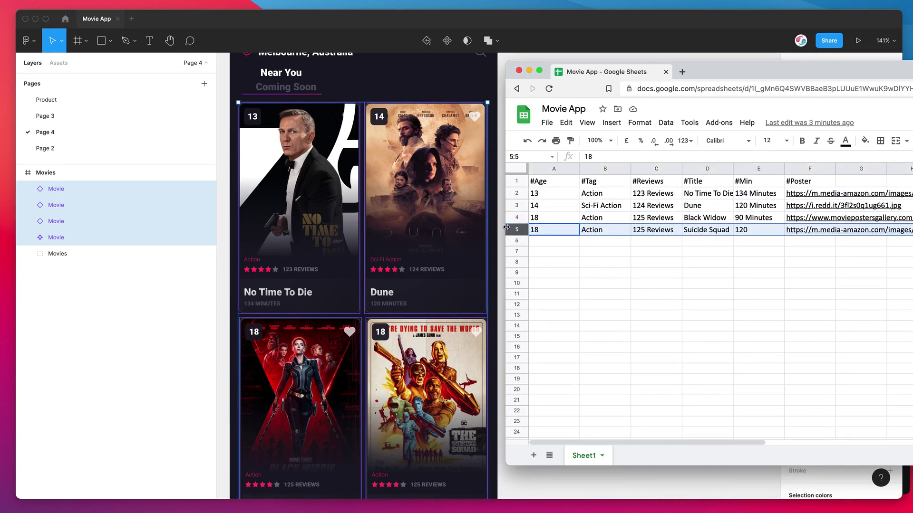
click(328, 242)
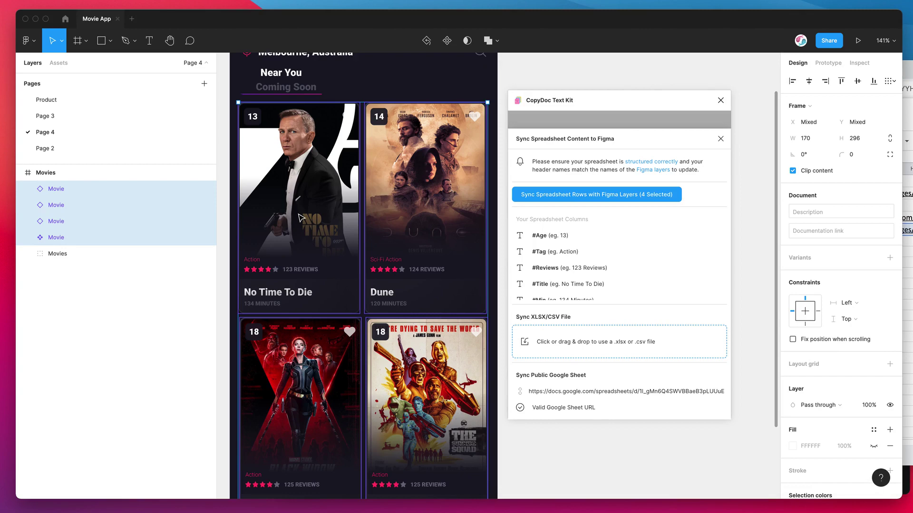
key(super+Tab)
Check each header cell: #Age, #Tag, #Reviews, #Title, #Min and #Poster.
click(554, 181)
click(604, 181)
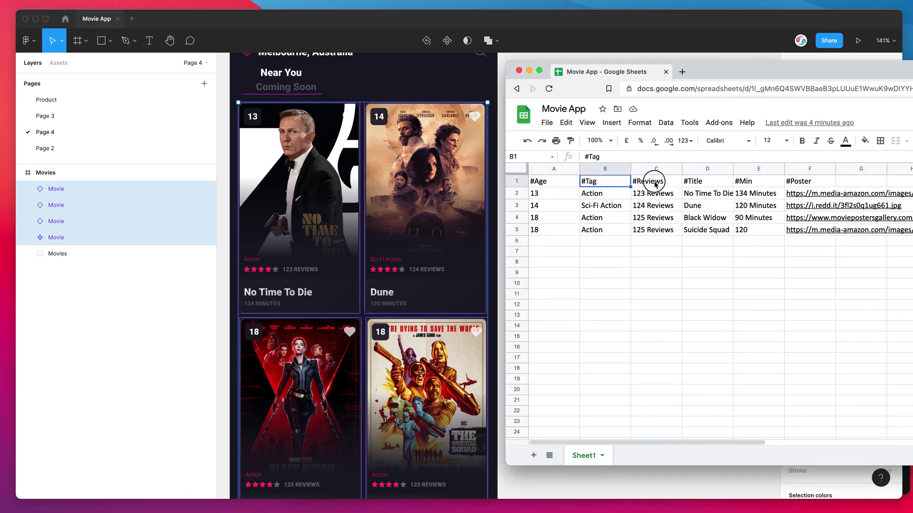
click(655, 185)
click(705, 183)
click(743, 180)
click(794, 184)
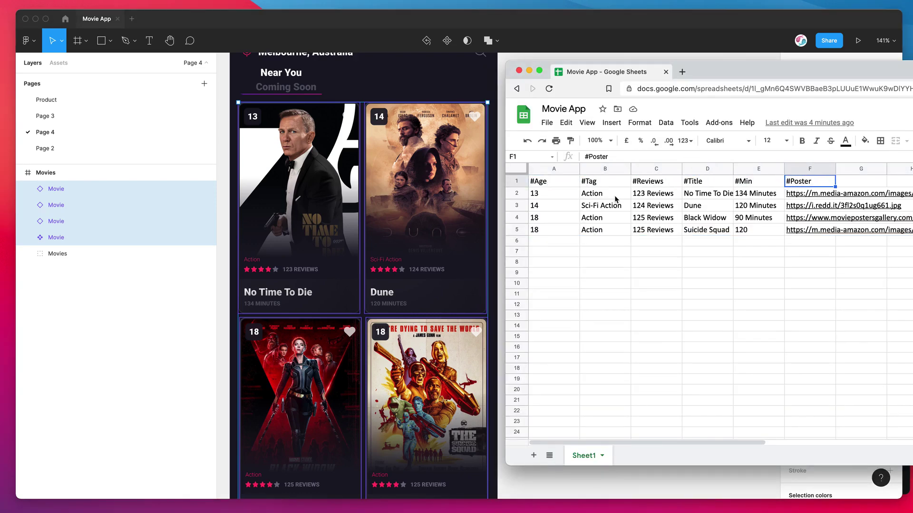
click(600, 184)
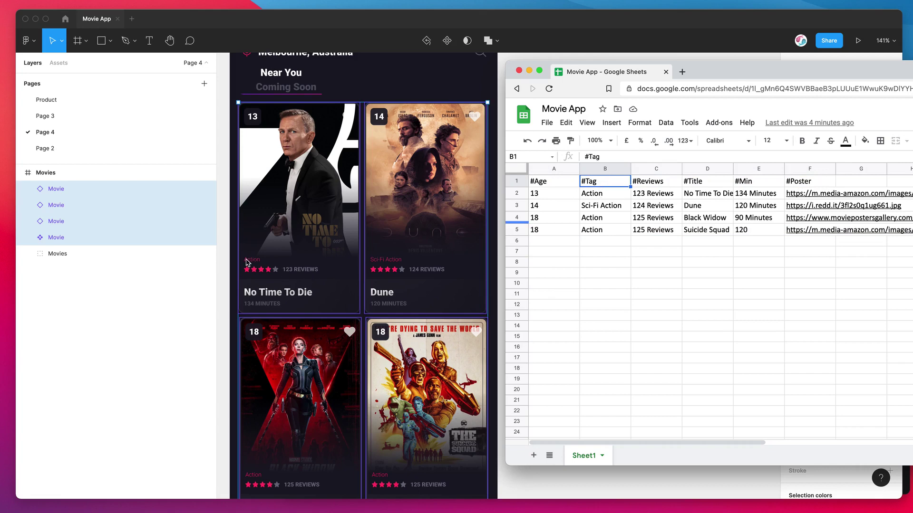
scroll(353, 267, down, 3)
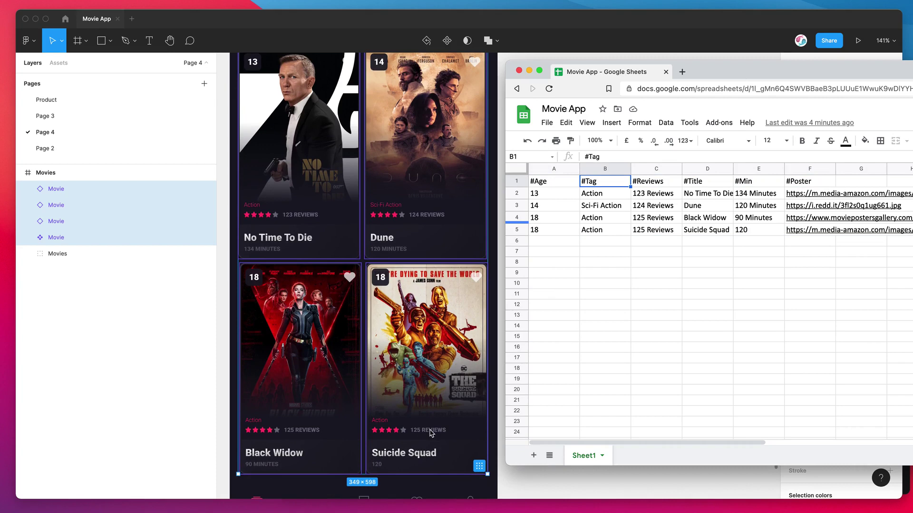
scroll(407, 428, up, 3)
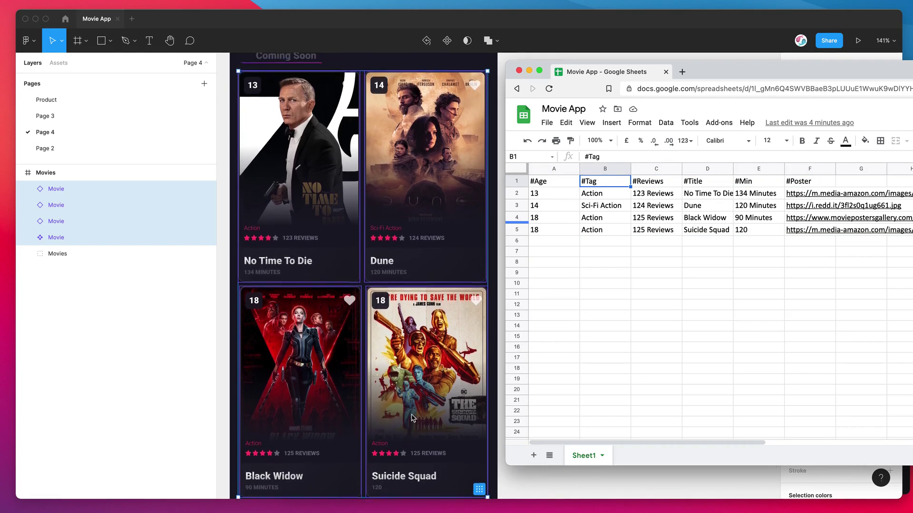
scroll(412, 419, up, 1)
scroll(341, 279, up, 2)
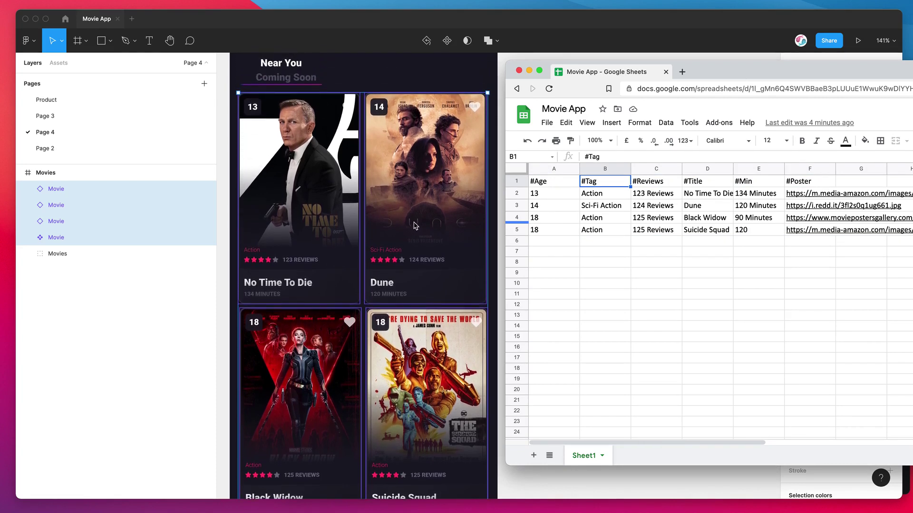
scroll(413, 221, up, 1)
scroll(412, 220, down, 2)
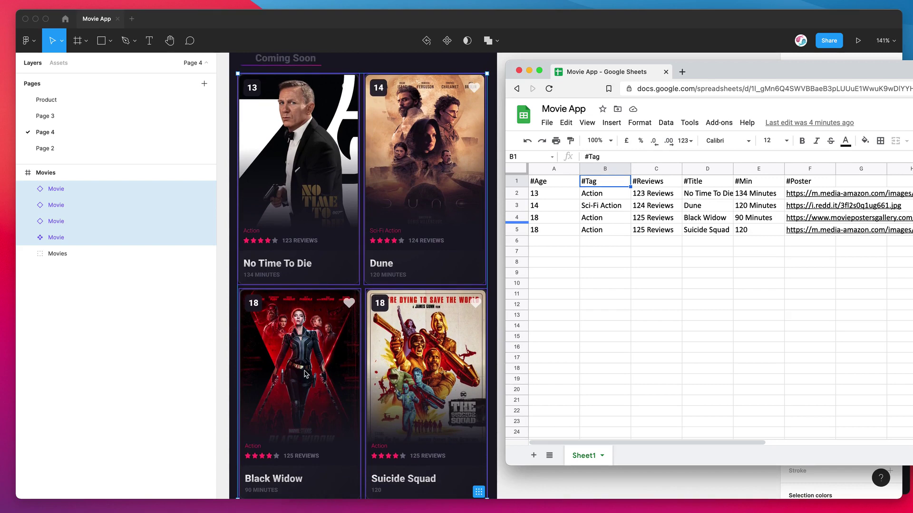
scroll(304, 373, down, 2)
scroll(297, 374, up, 2)
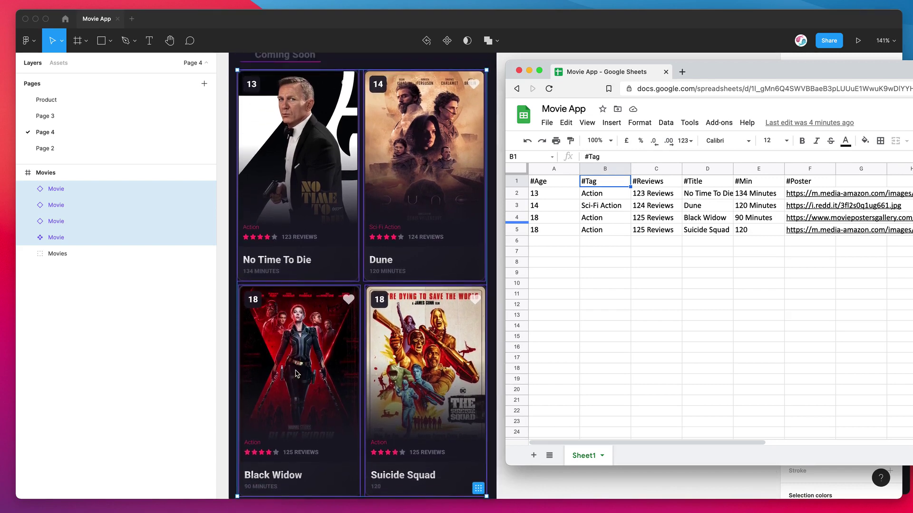
scroll(296, 374, up, 2)
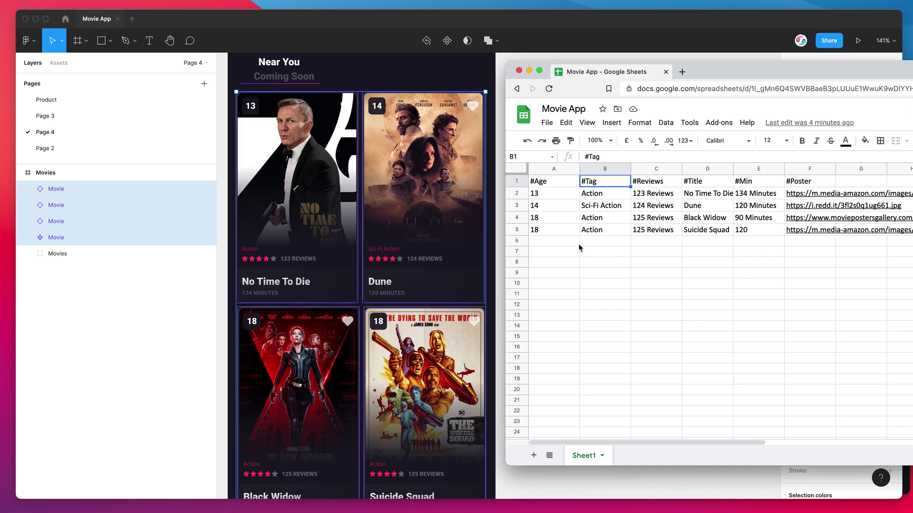
Select the whole #Age to #Poster header row, ending on the #Poster cell.
click(557, 186)
click(808, 183)
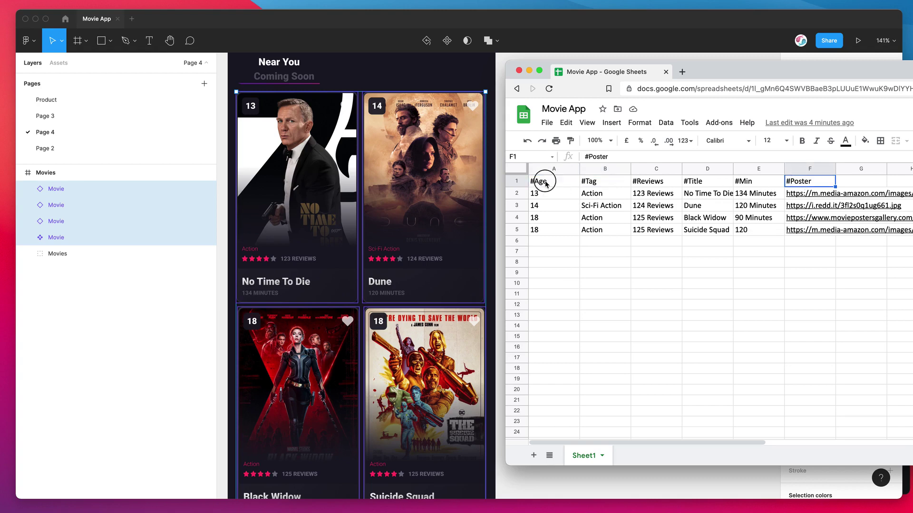
drag(533, 181, 556, 186)
click(801, 185)
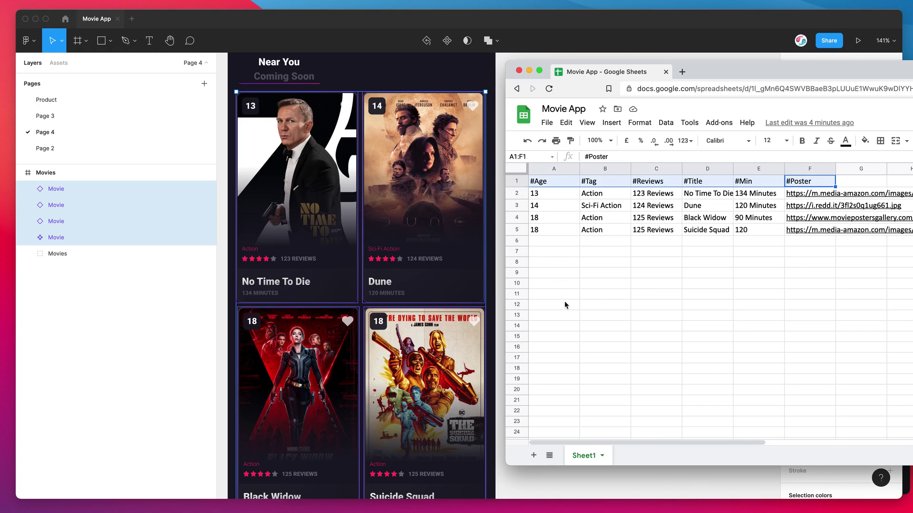
Clear the header selection, return to Figma, scroll over the movie cards and shift CopyDoc slightly right.
click(573, 274)
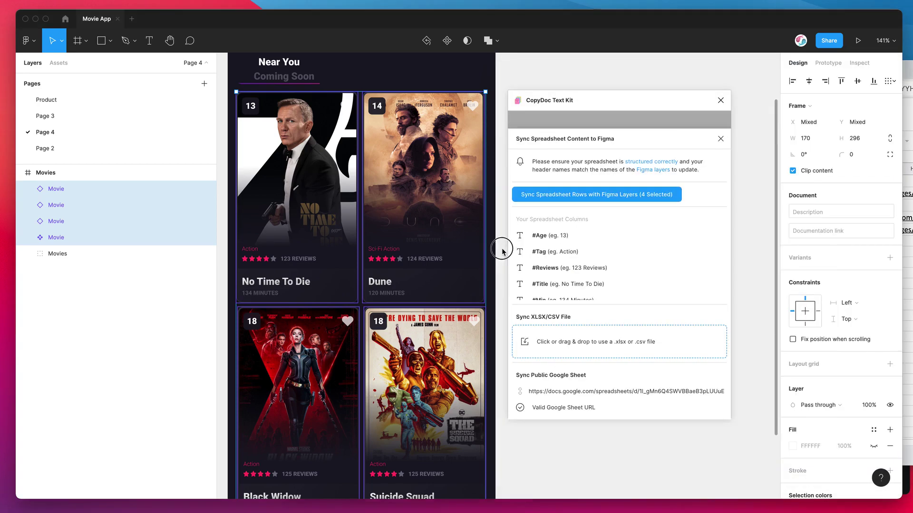
click(500, 249)
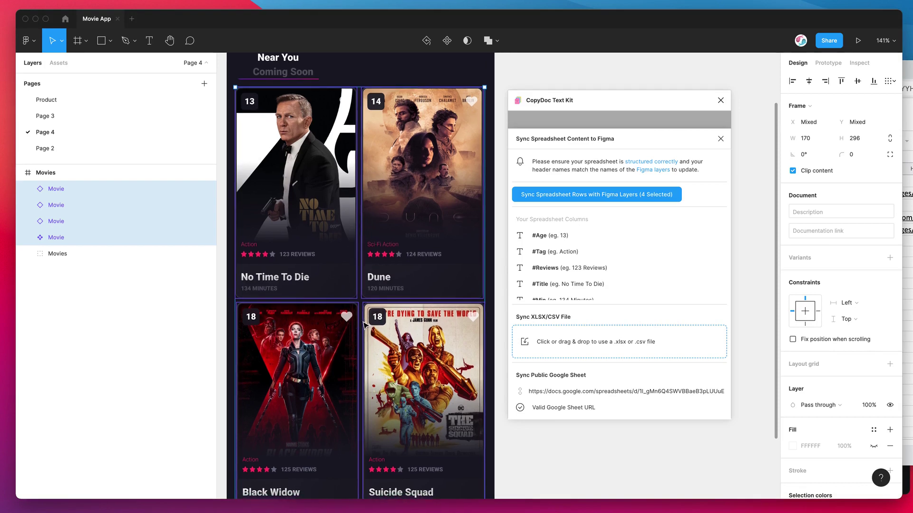
scroll(366, 325, down, 2)
scroll(366, 325, down, 1)
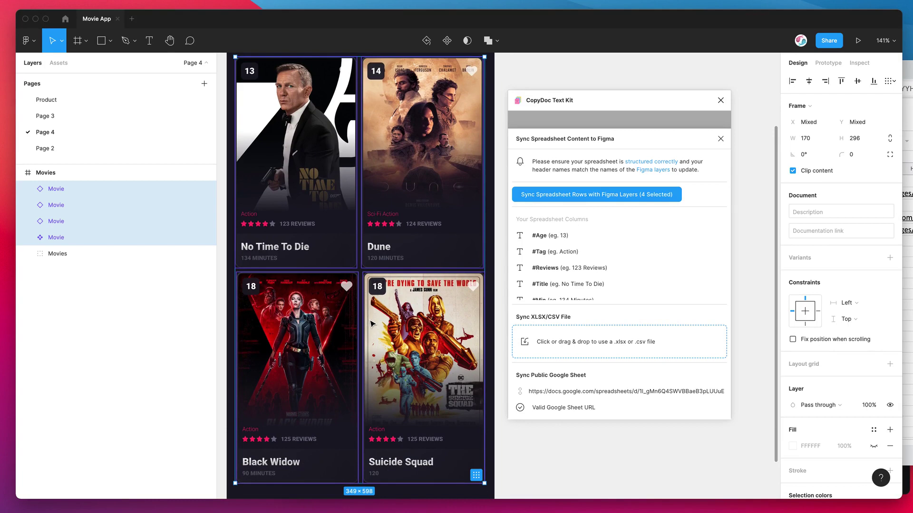
scroll(370, 324, down, 1)
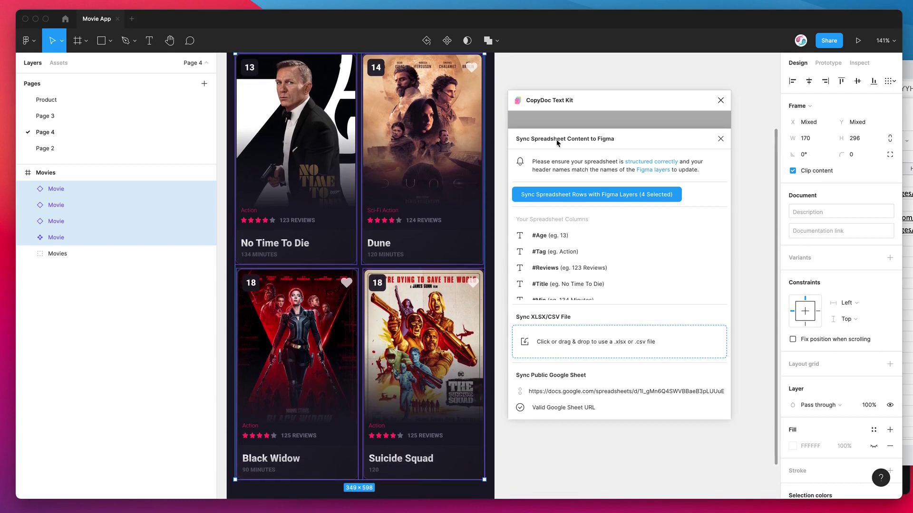
drag(595, 100, 600, 97)
Review the cards under the Melbourne header, move CopyDoc further right, and bring the Movie App sheet forward.
scroll(412, 180, up, 5)
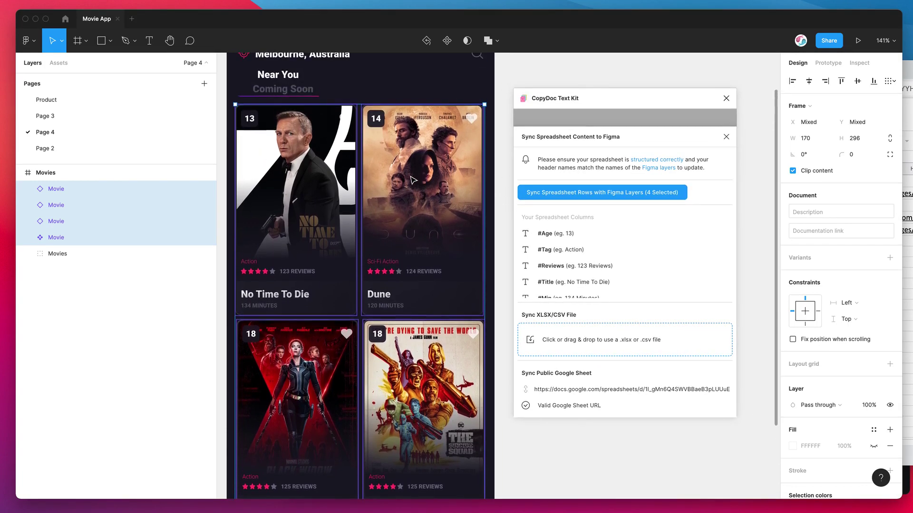
scroll(412, 180, up, 5)
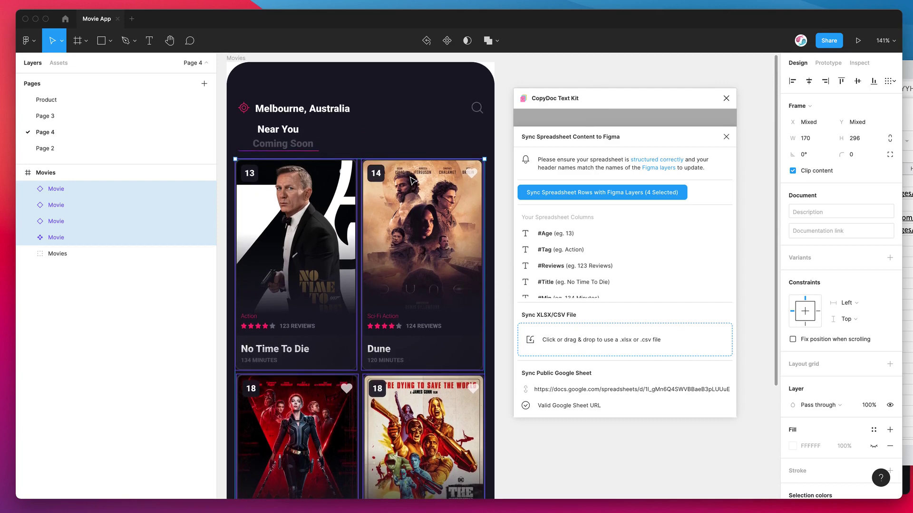
scroll(413, 188, up, 2)
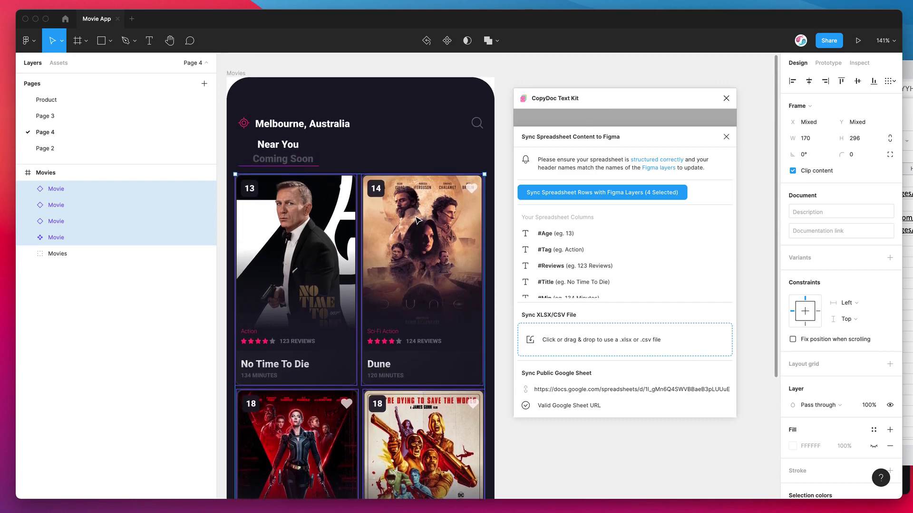
scroll(439, 234, left, 2)
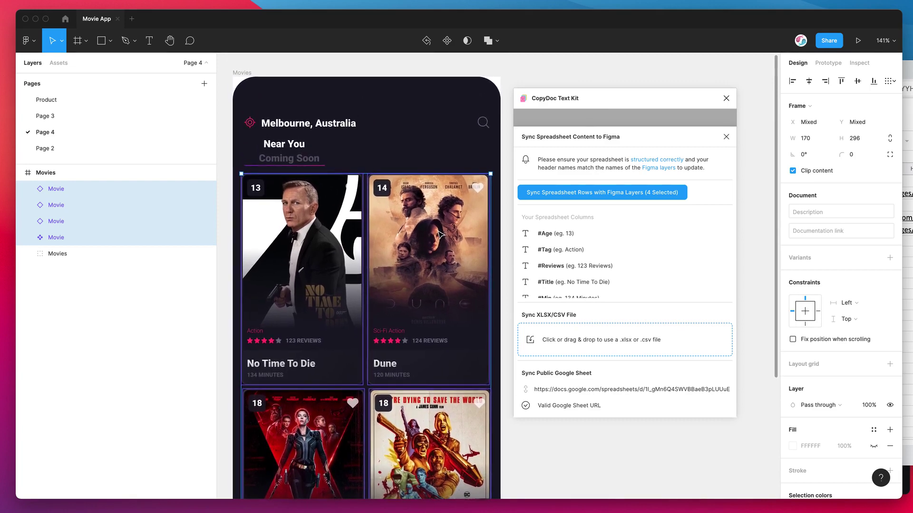
scroll(440, 234, right, 1)
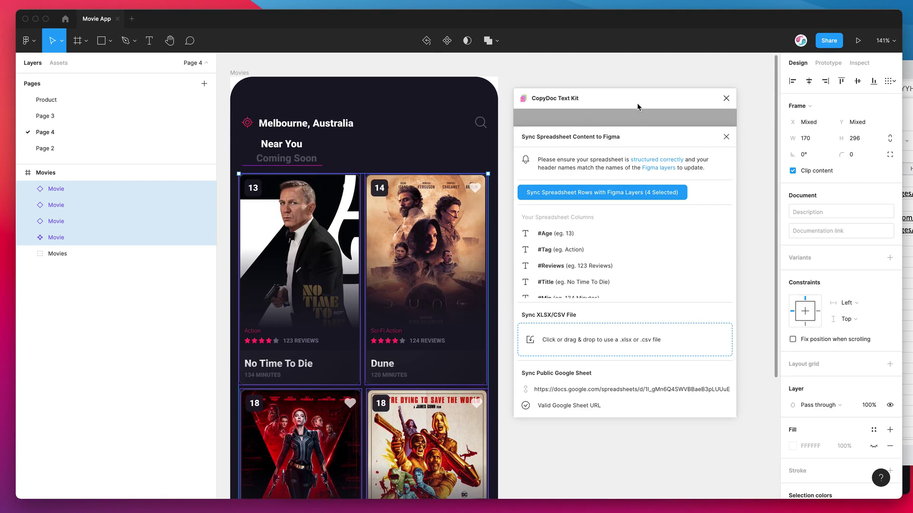
drag(638, 106, 655, 107)
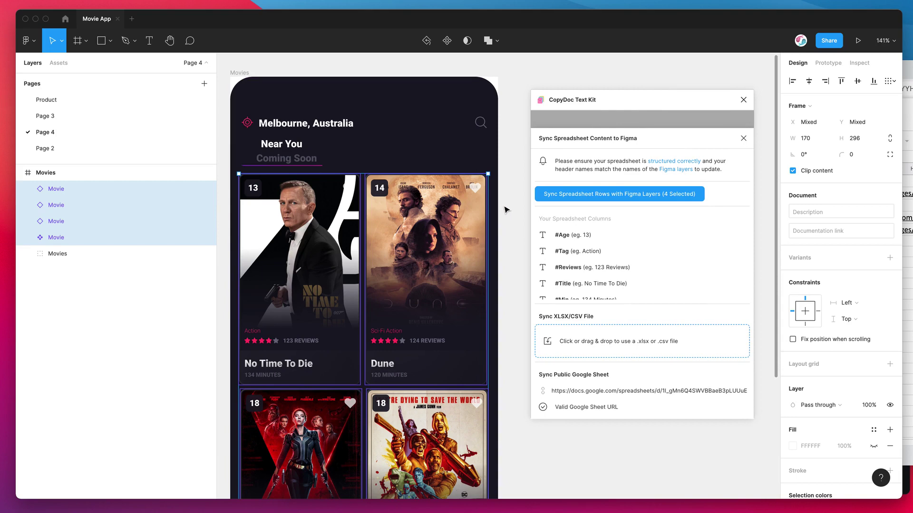
key(super+Tab)
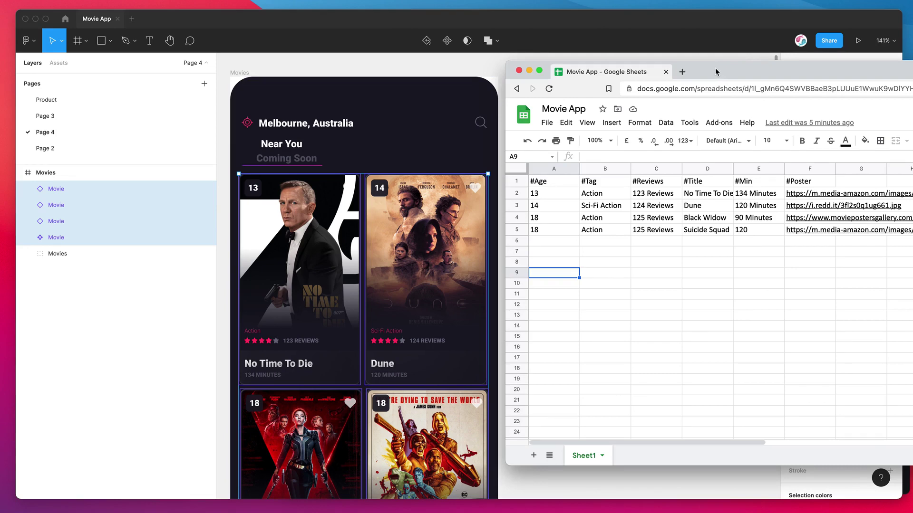
drag(717, 72, 722, 75)
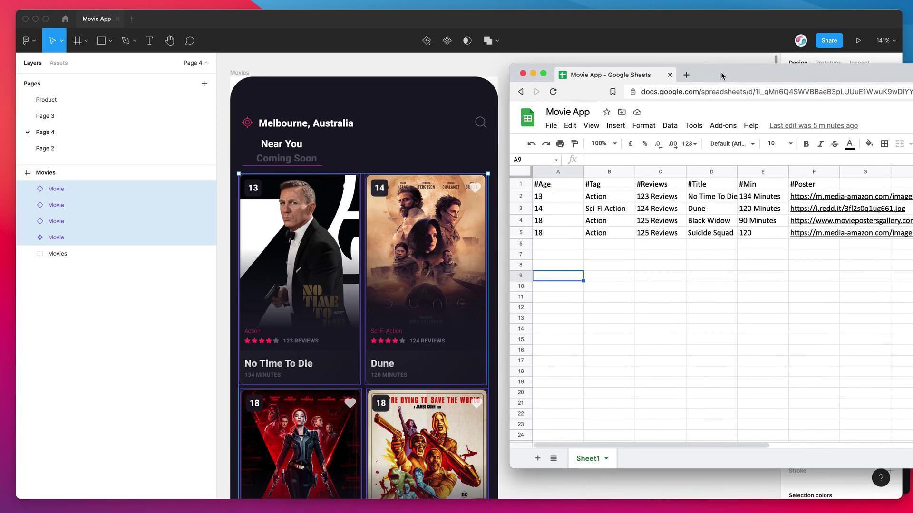